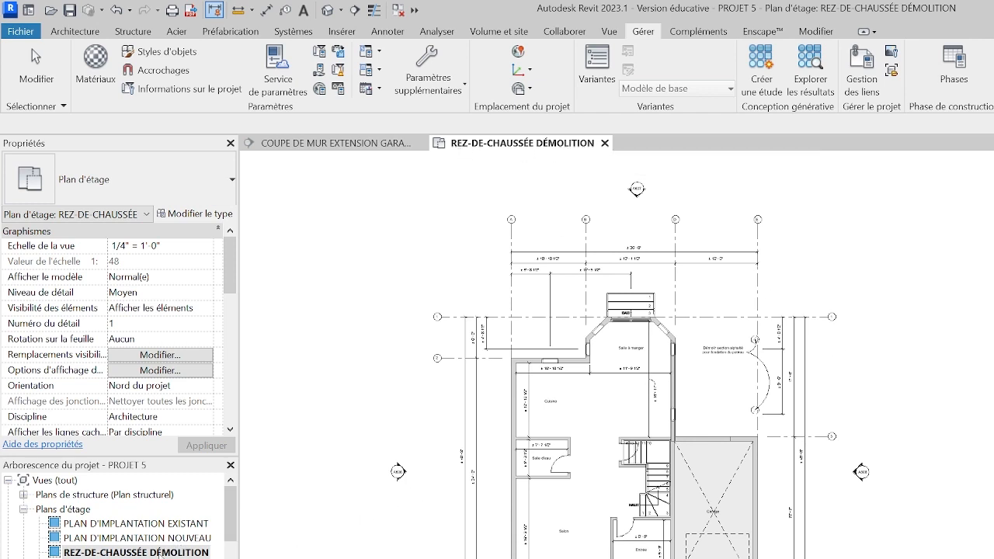
Duplicate the REZ-DE-CHAUSSÉE DÉMOLITION floor plan without its details and rename the copy Compositions
scroll(174, 365, down, 10)
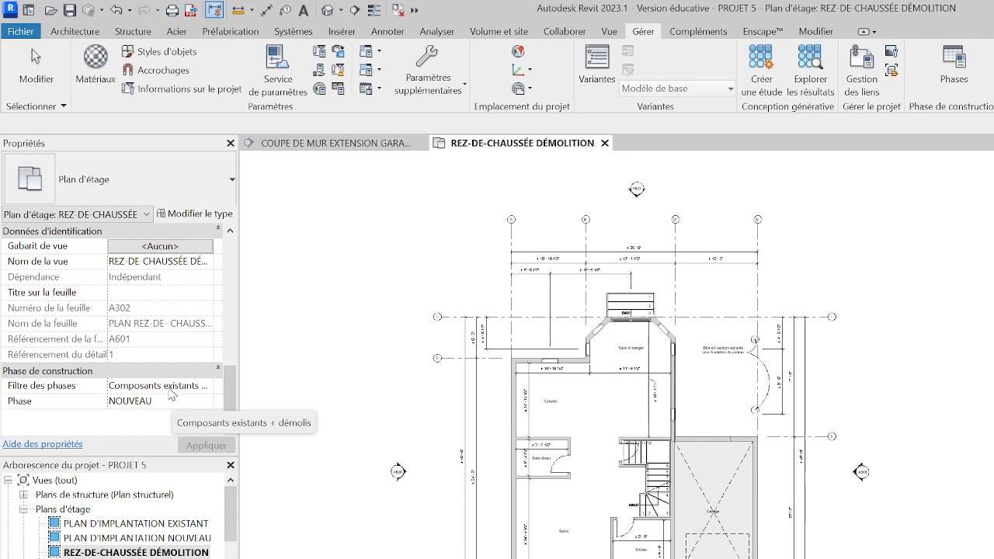
right_click(145, 554)
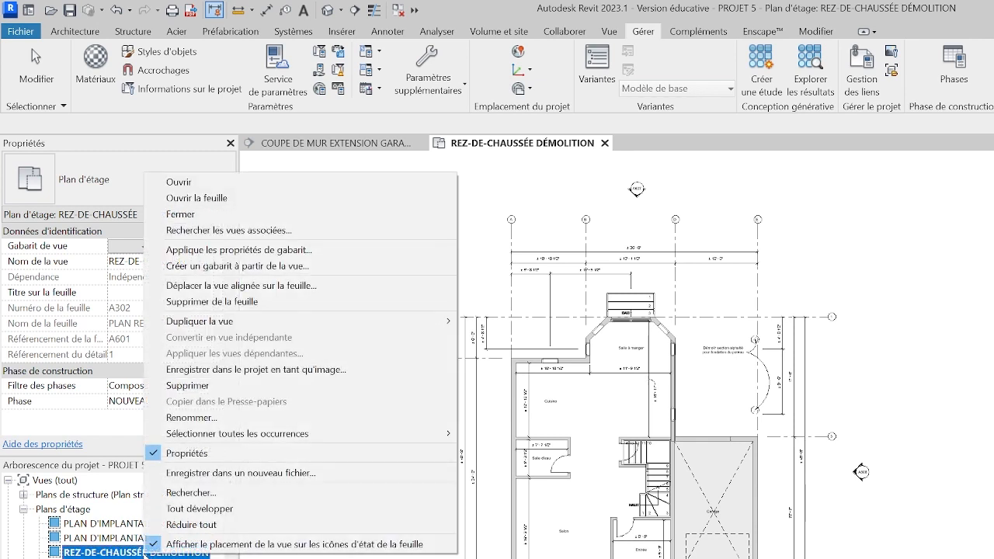
mouse_move(373, 321)
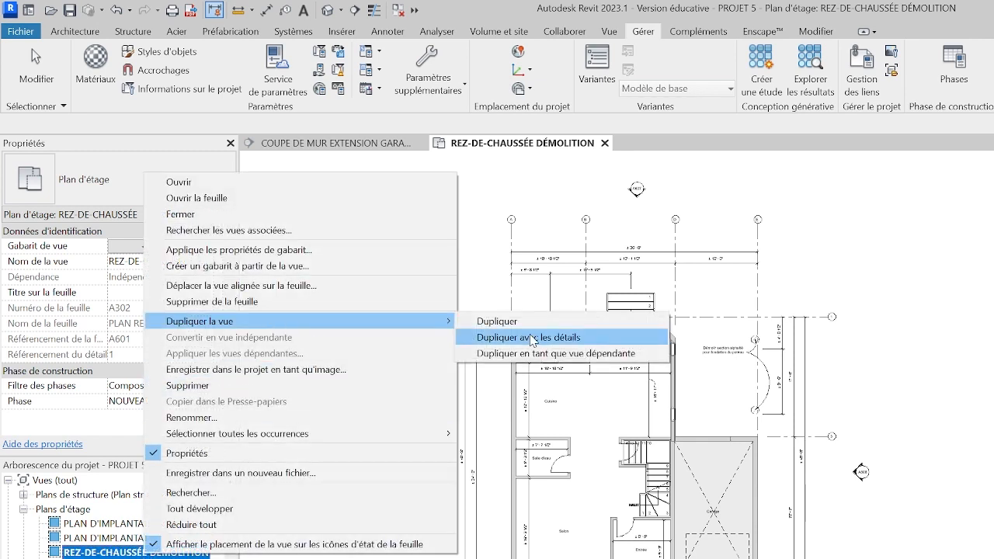
click(508, 321)
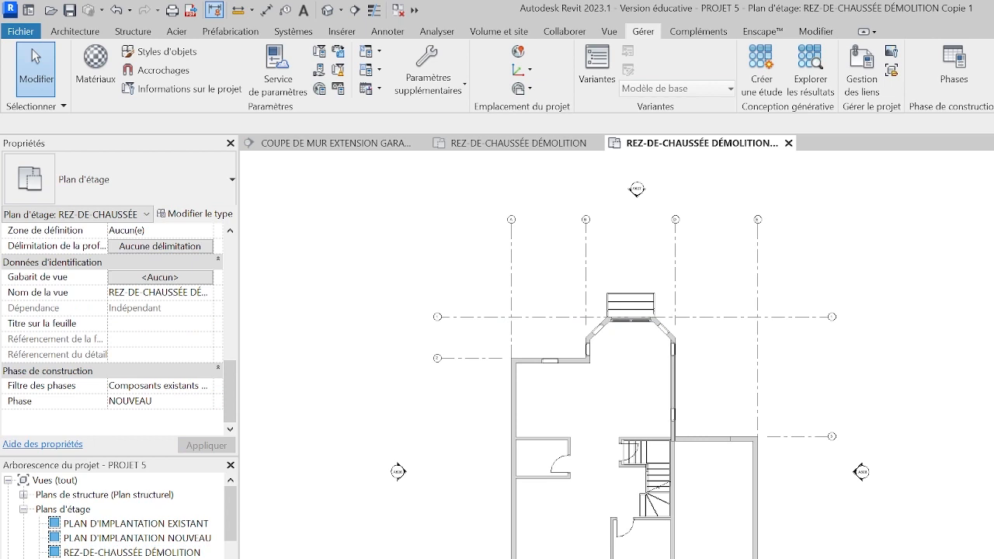
right_click(145, 557)
click(233, 433)
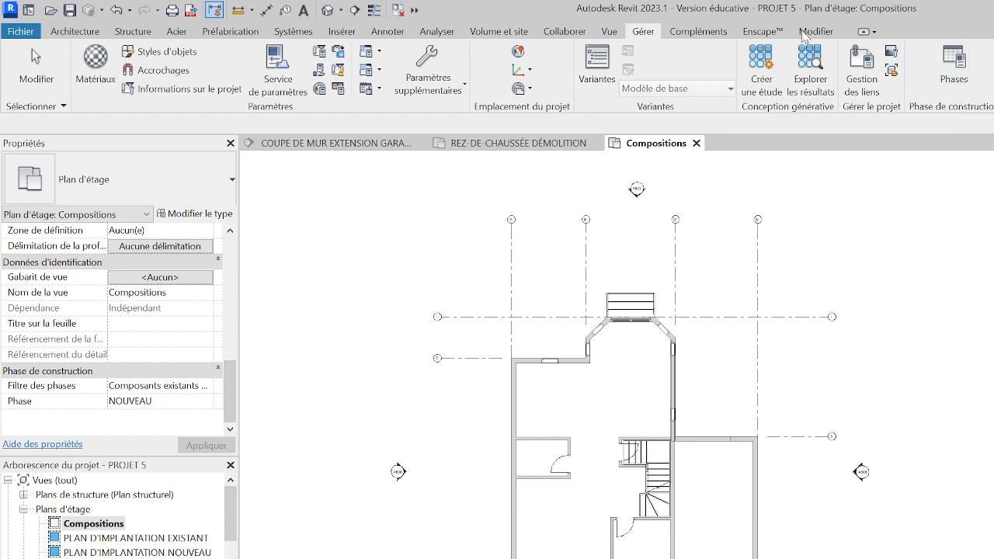
Insert a project phase named Compositions before EXISTANTE, with the description Légende
click(964, 76)
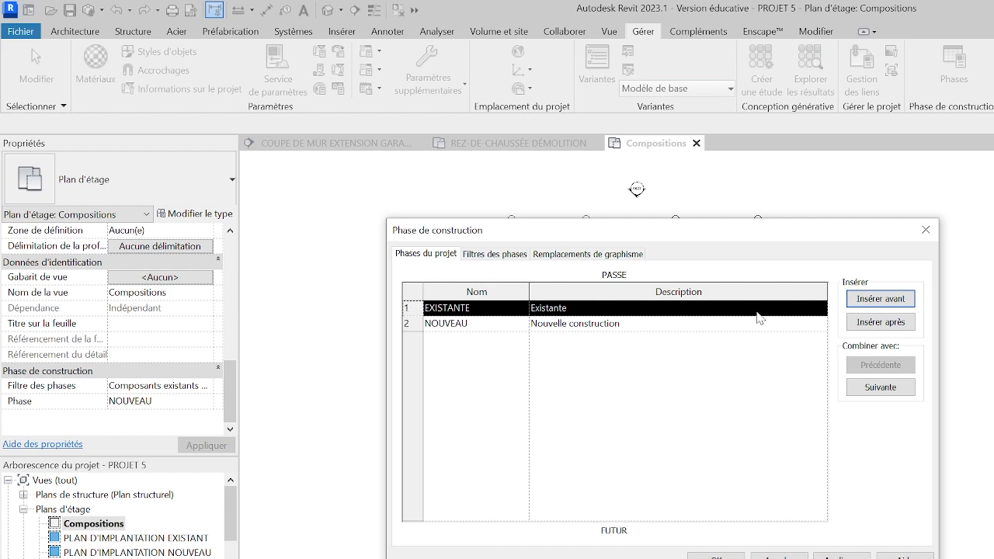
click(881, 298)
click(474, 307)
click(474, 307)
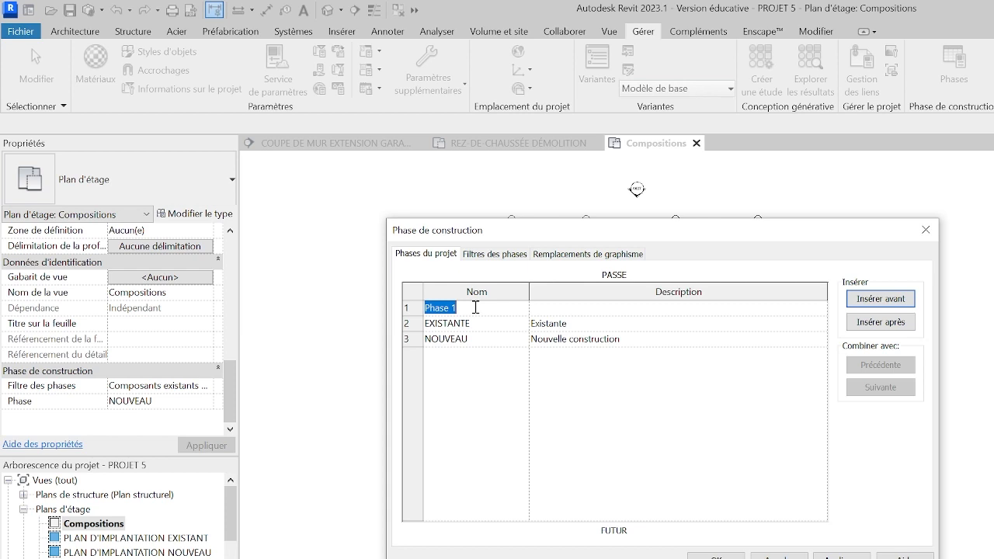
text(Compositions)
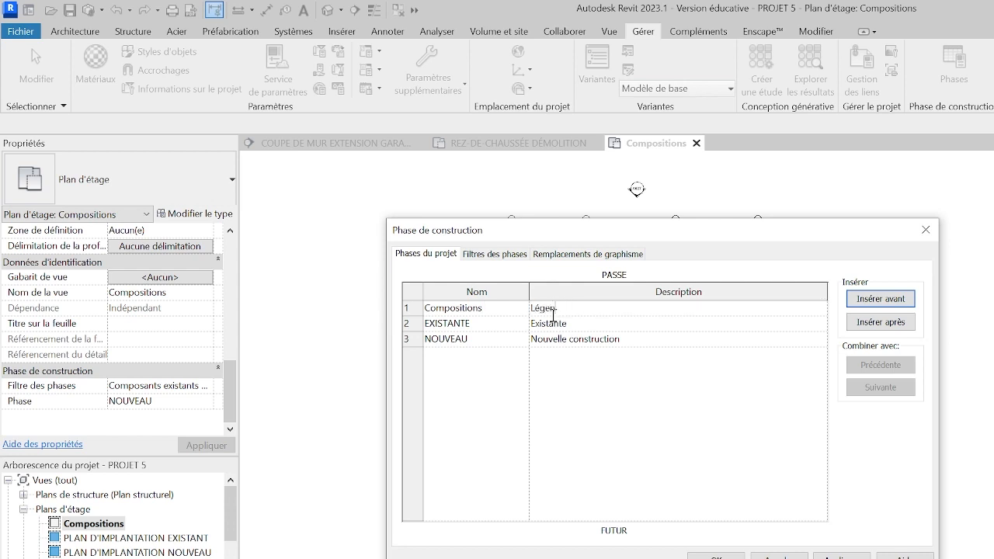
click(709, 416)
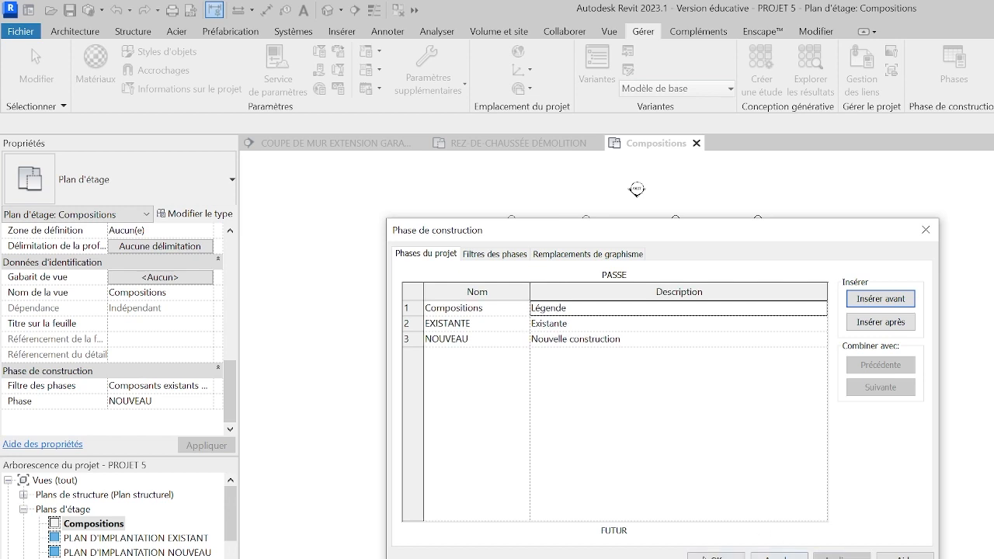
click(723, 556)
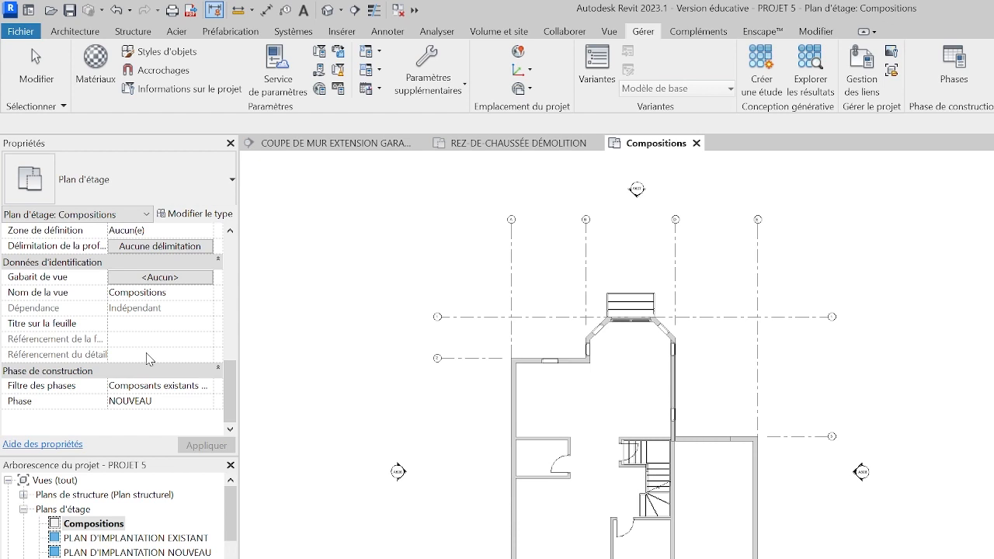
Set the phase filter of the Compositions plan to Afficher tout
click(208, 392)
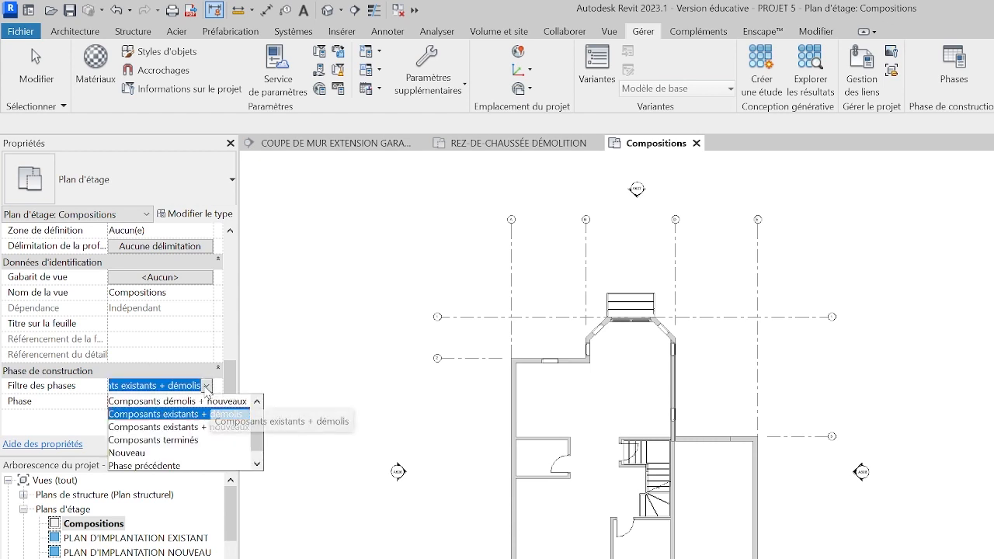
scroll(187, 423, up, 1)
click(165, 416)
click(207, 443)
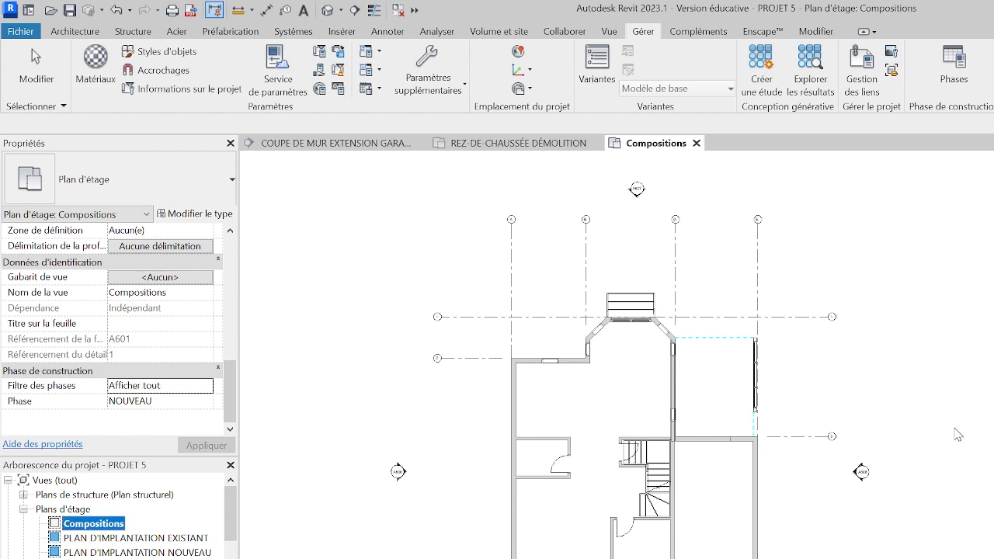
click(895, 431)
Draw a vertical CLOISON INTÉRIEUR NP wall about 3' long in the empty area to the right of the house
middle_drag(907, 434, 743, 440)
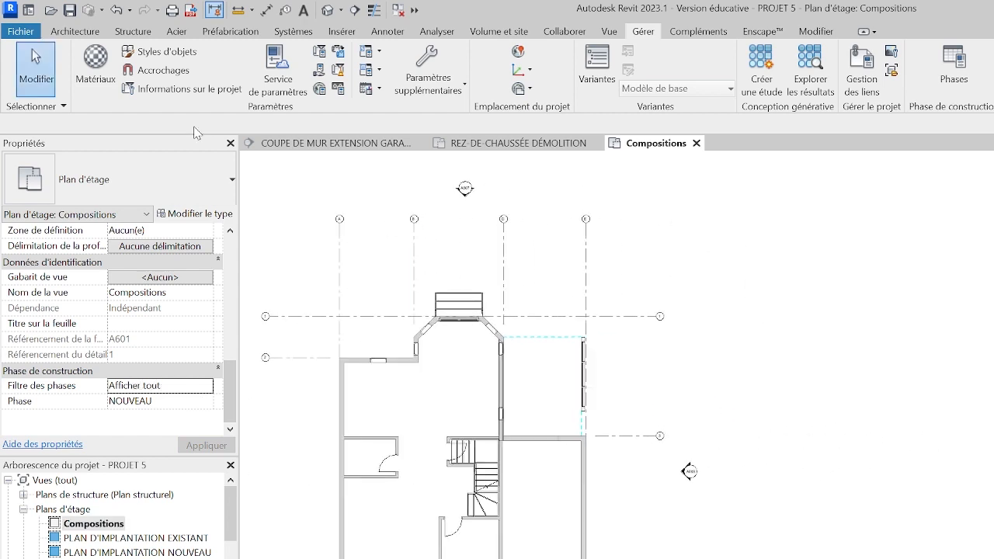
click(75, 31)
click(99, 70)
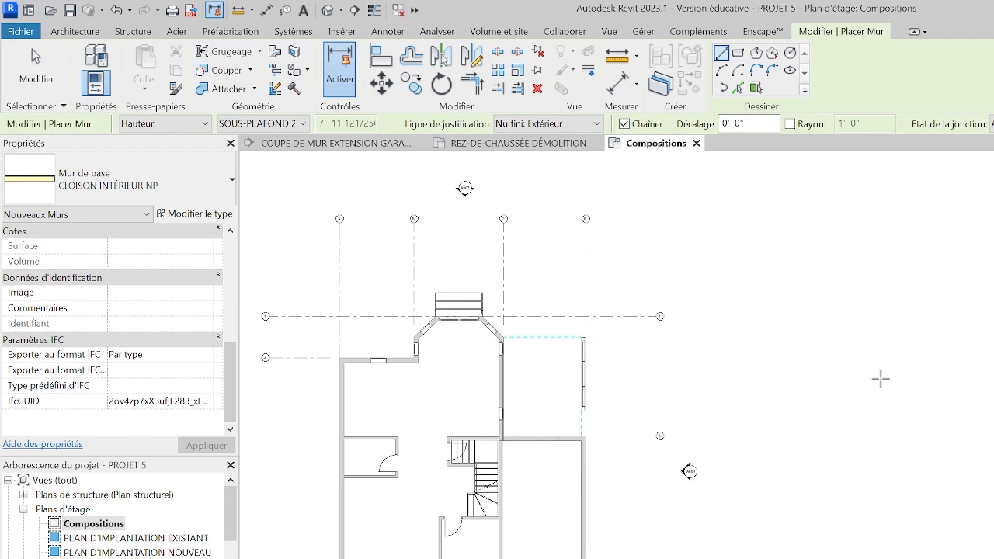
click(886, 357)
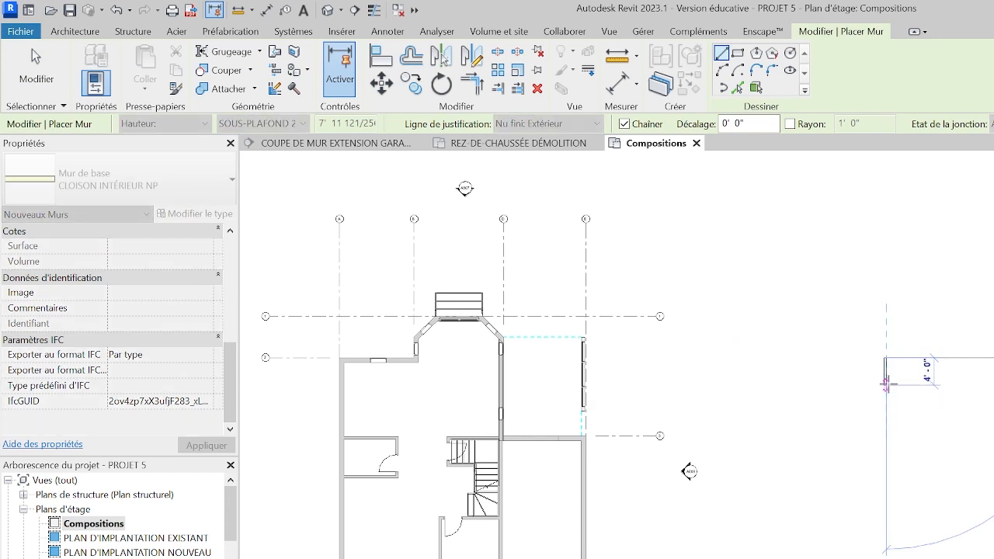
click(886, 380)
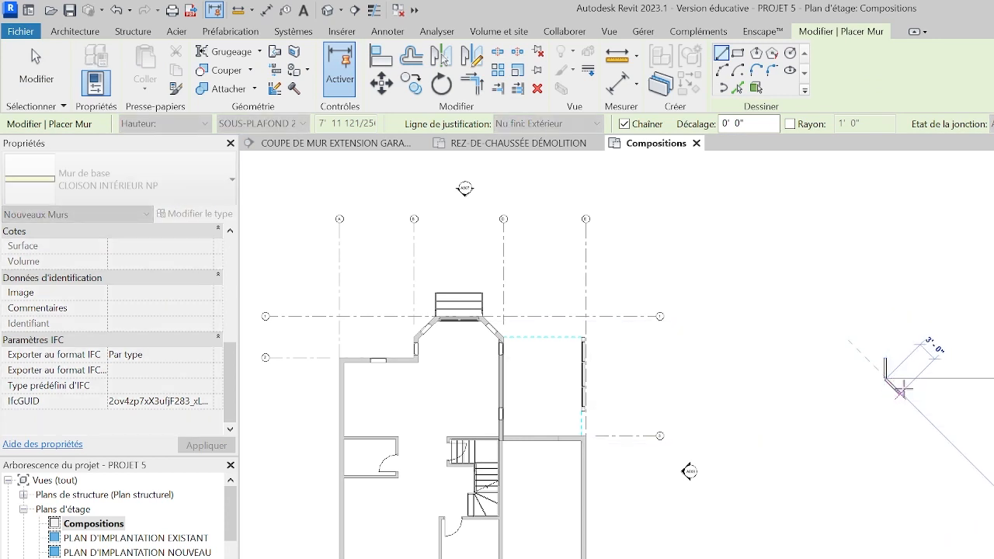
key(Escape)
scroll(885, 379, up, 3)
key(Escape)
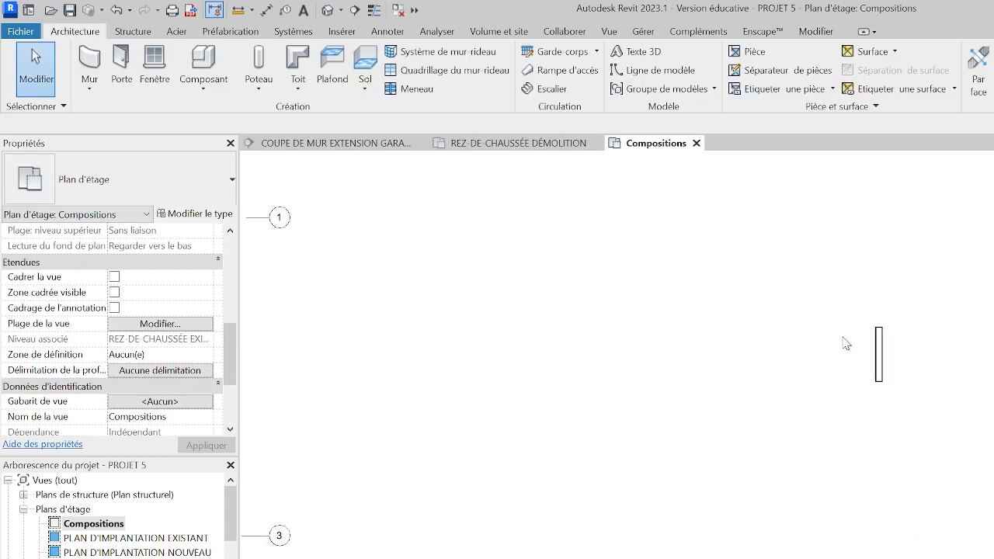
Create a horizontal building section cutting across the middle of the short isolated wall
click(609, 35)
click(572, 68)
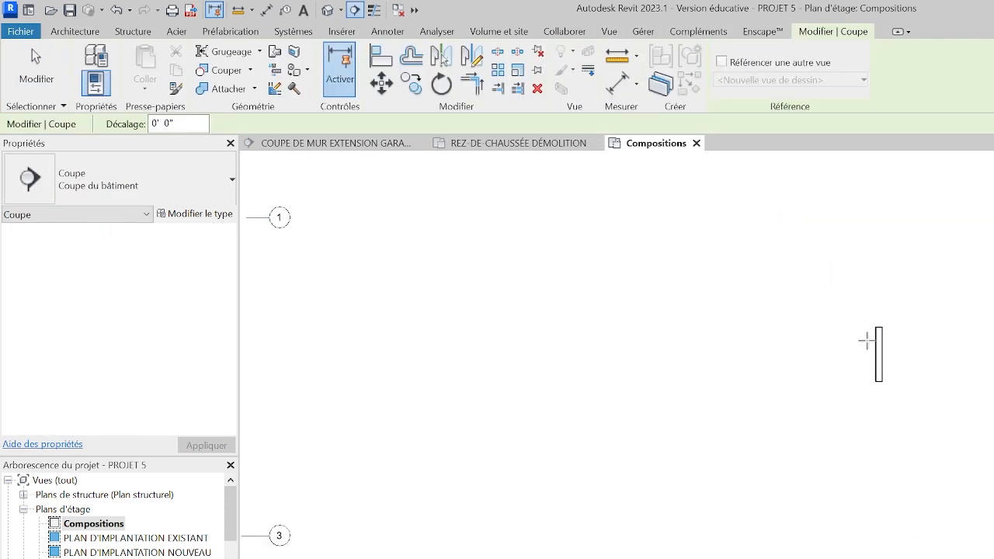
click(837, 357)
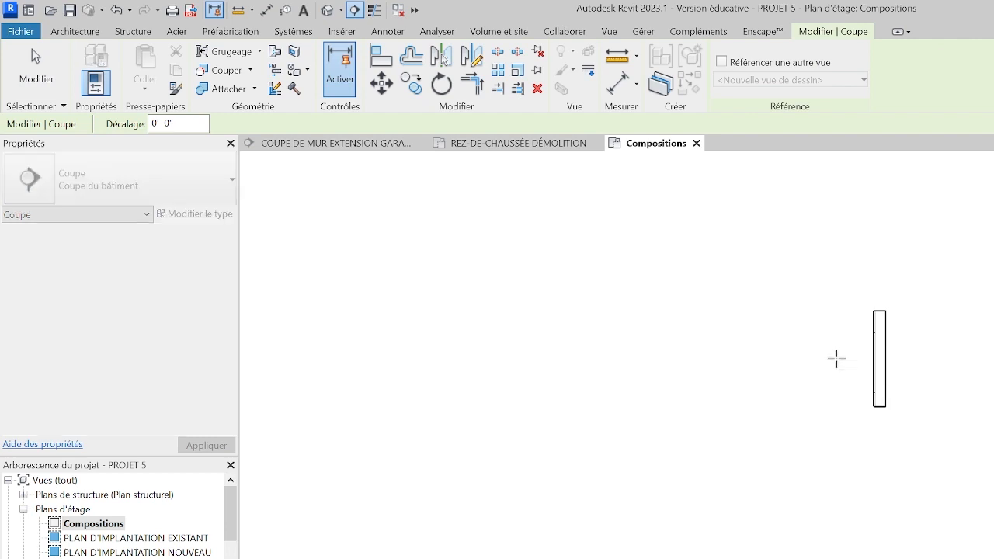
click(926, 358)
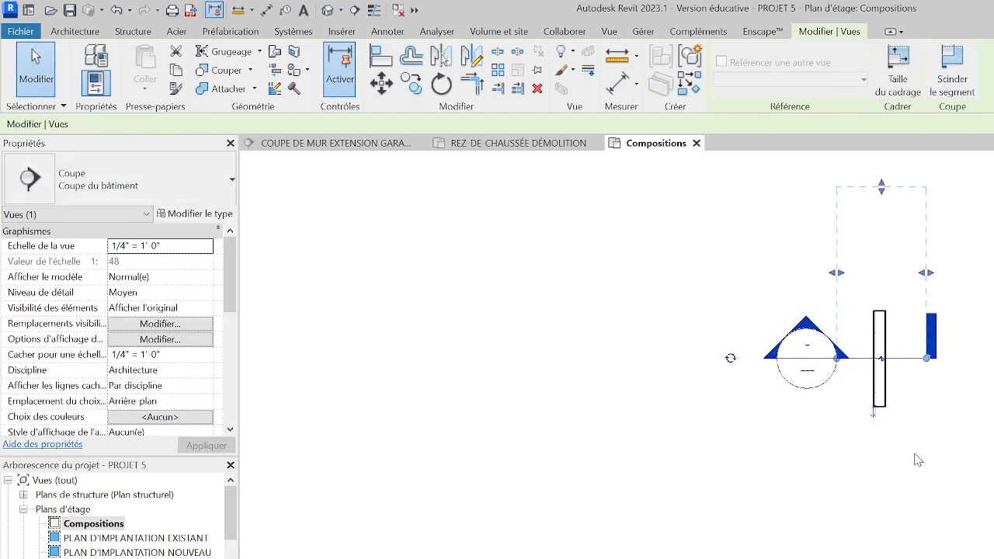
key(Escape)
Set the isolated wall's creation phase to Compositions and its demolition phase to EXISTANTE
click(876, 401)
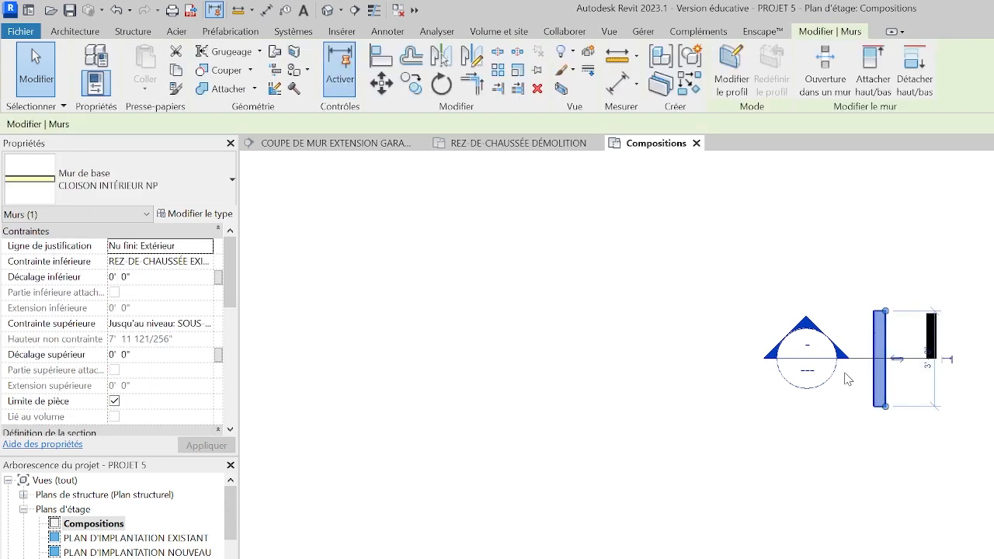
scroll(767, 528, down, 3)
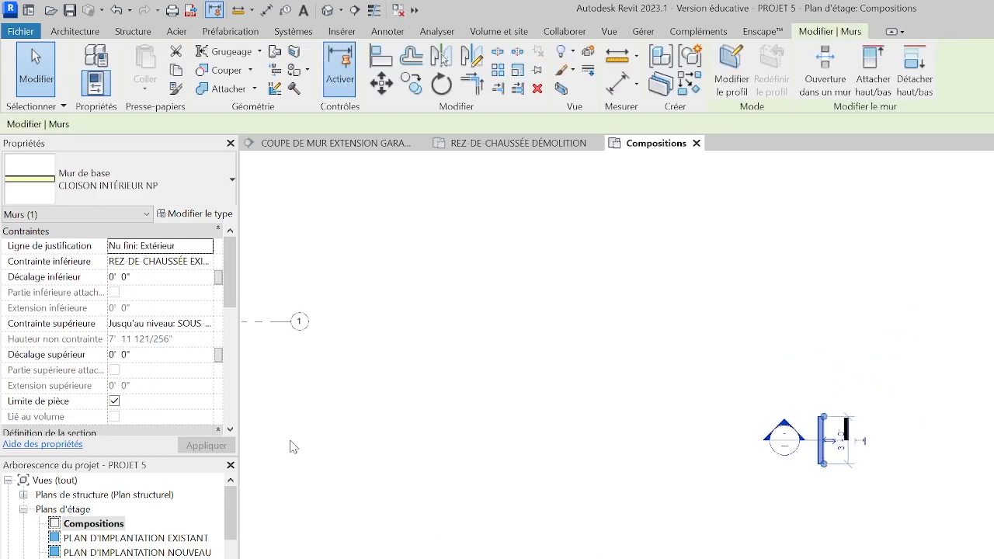
scroll(159, 360, down, 6)
click(200, 311)
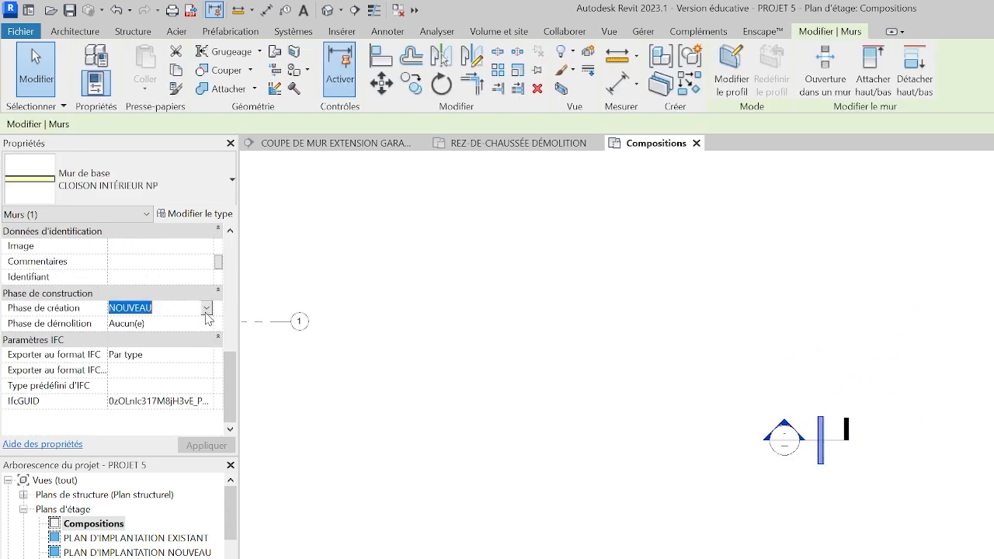
click(208, 311)
click(147, 325)
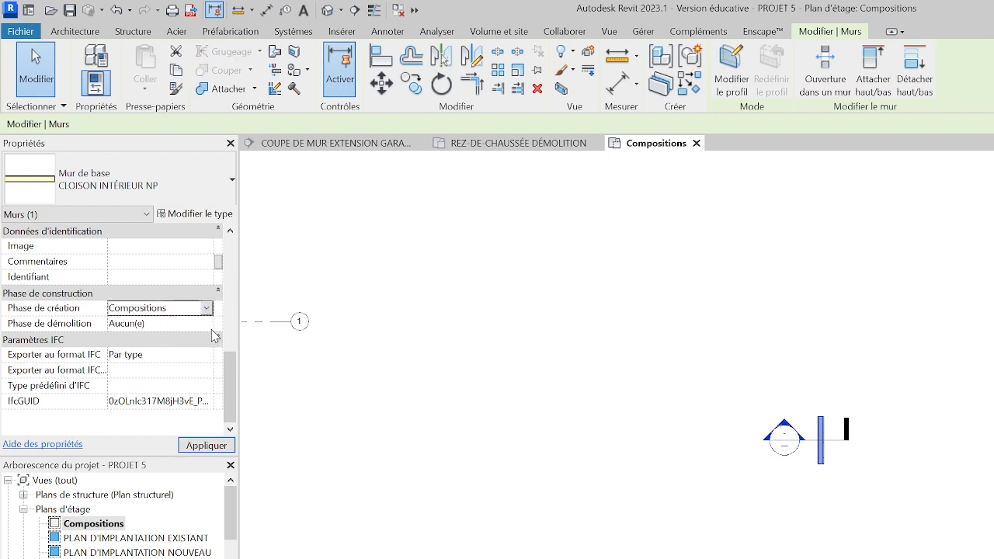
click(207, 323)
click(162, 352)
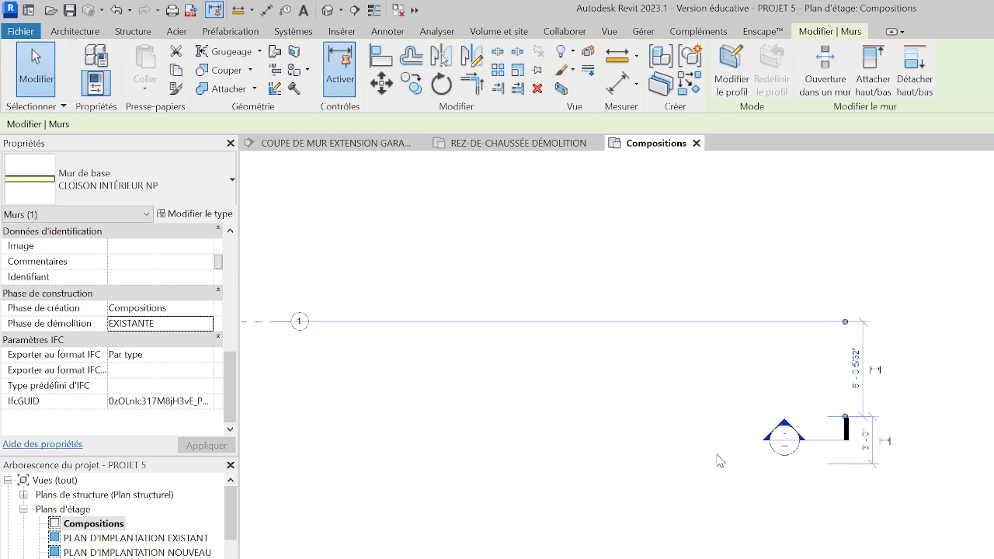
click(721, 516)
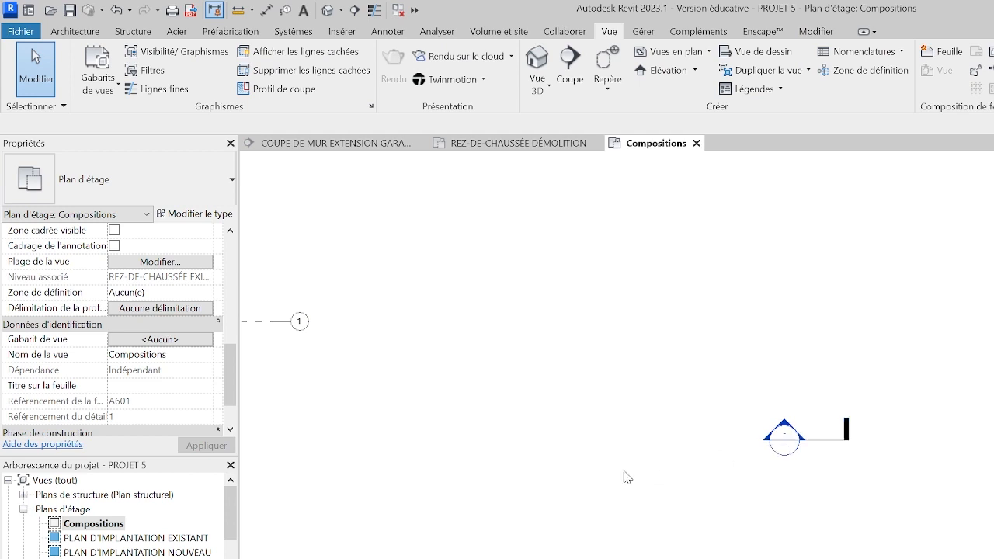
Check the phase filter and phase of the new section and of the Compositions plan
click(808, 441)
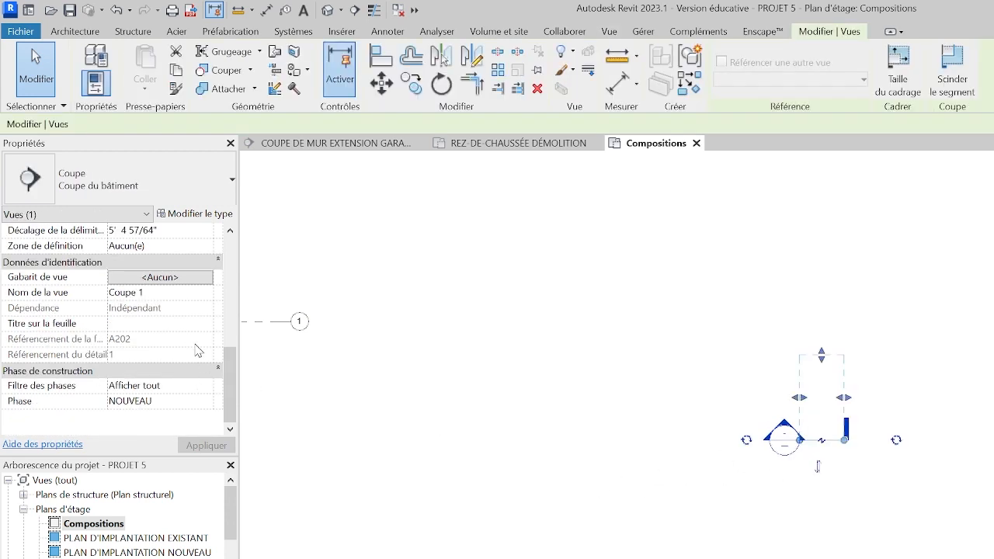
click(822, 466)
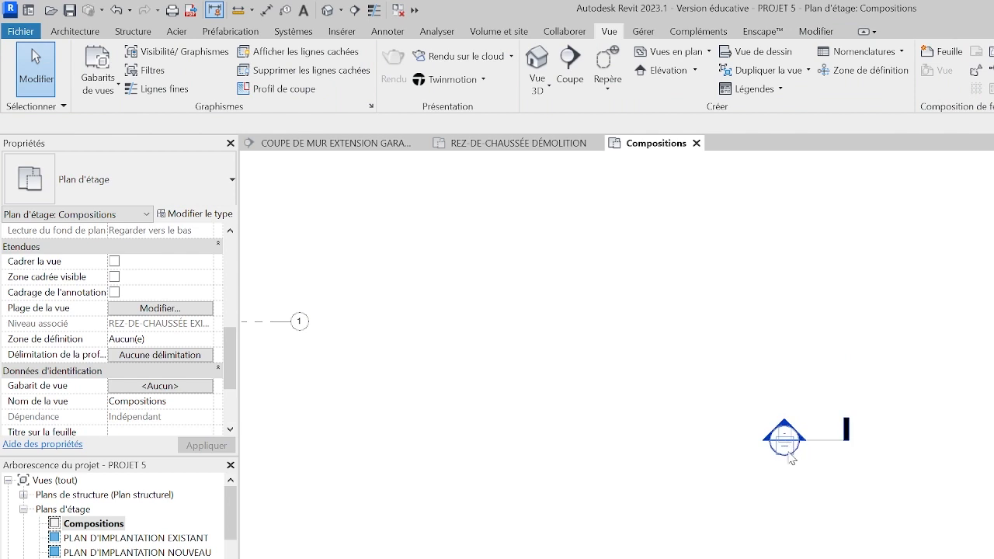
scroll(118, 346, down, 3)
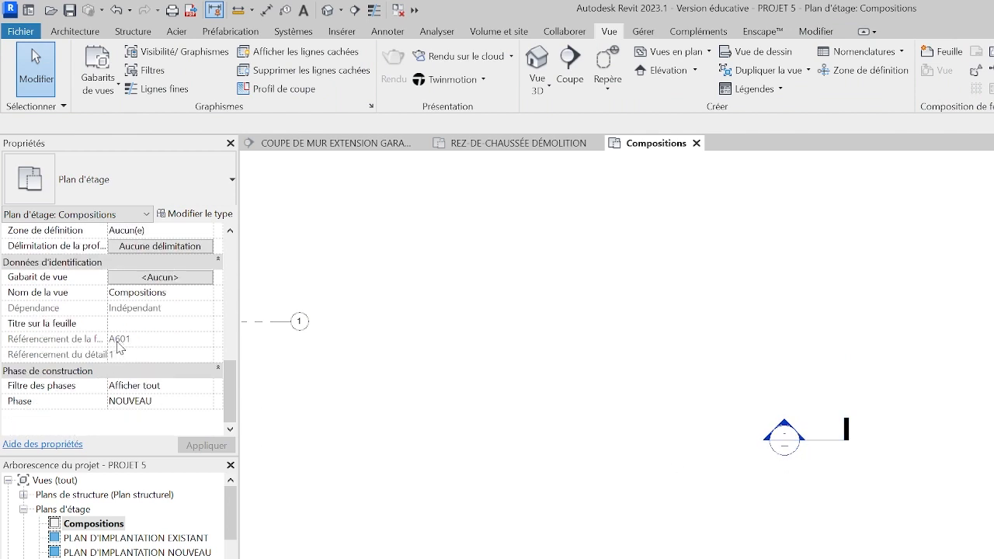
Open the new section's view and widen its crop region on both sides
double_click(785, 440)
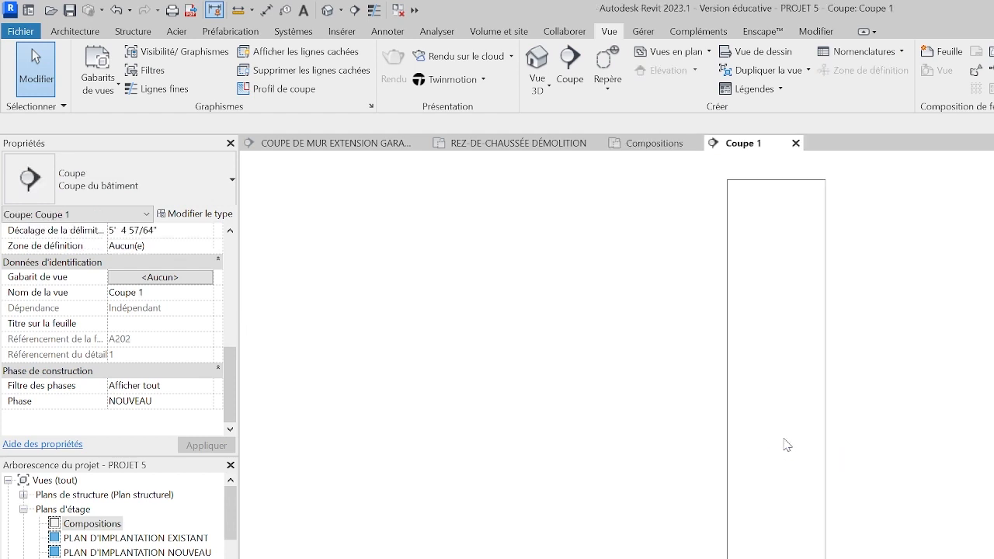
scroll(792, 432, down, 4)
middle_drag(868, 447, 777, 446)
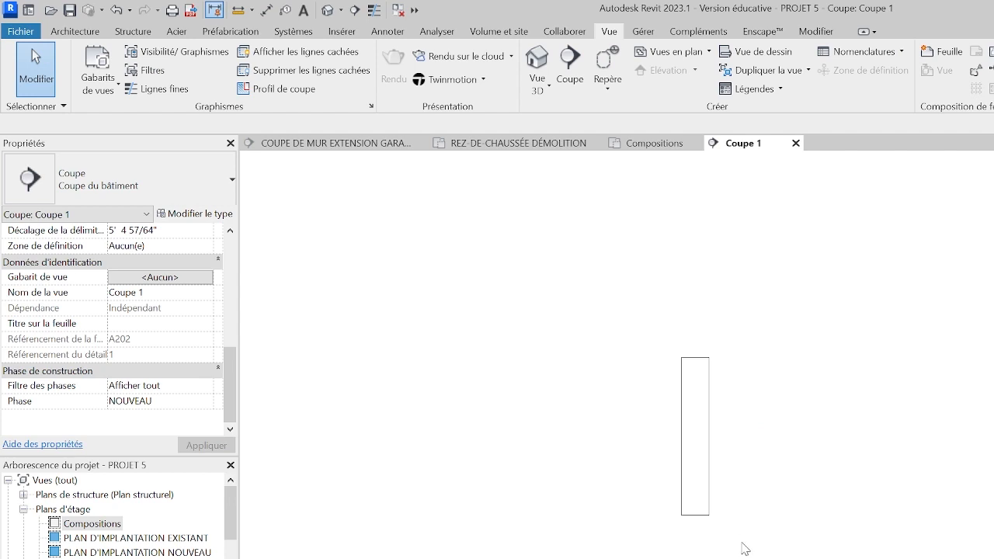
click(708, 441)
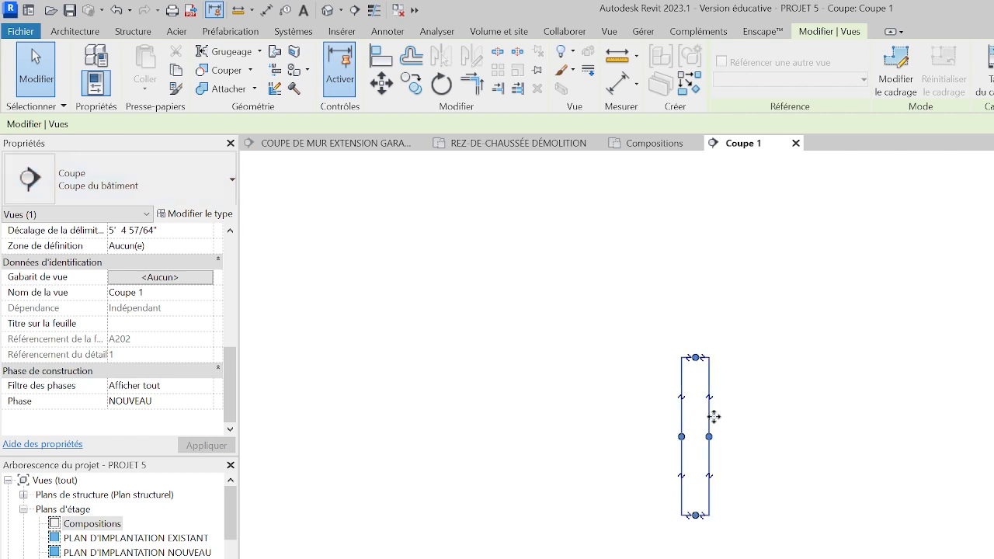
drag(709, 439, 553, 437)
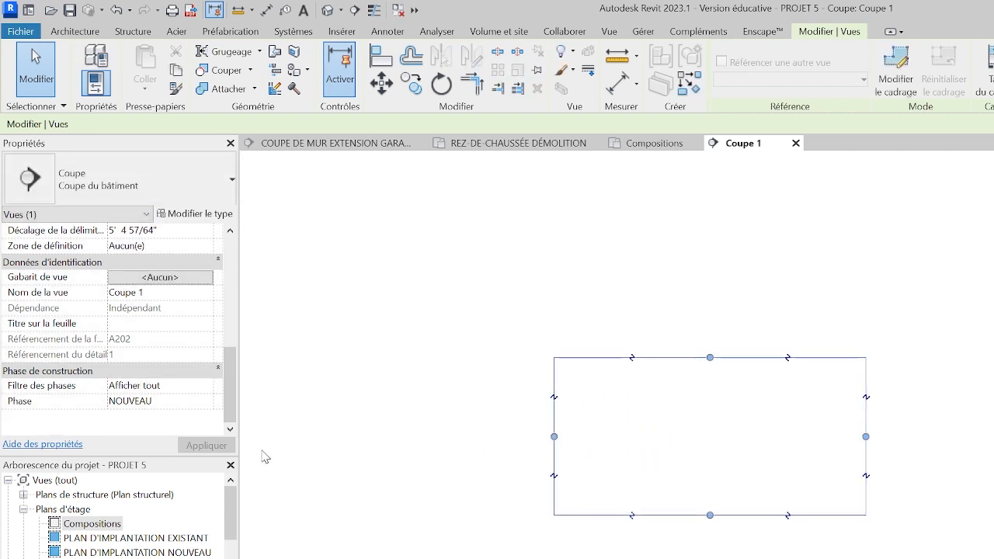
Turn off view cropping and crop region visibility for the section view
scroll(117, 359, up, 5)
scroll(123, 367, down, 2)
click(115, 354)
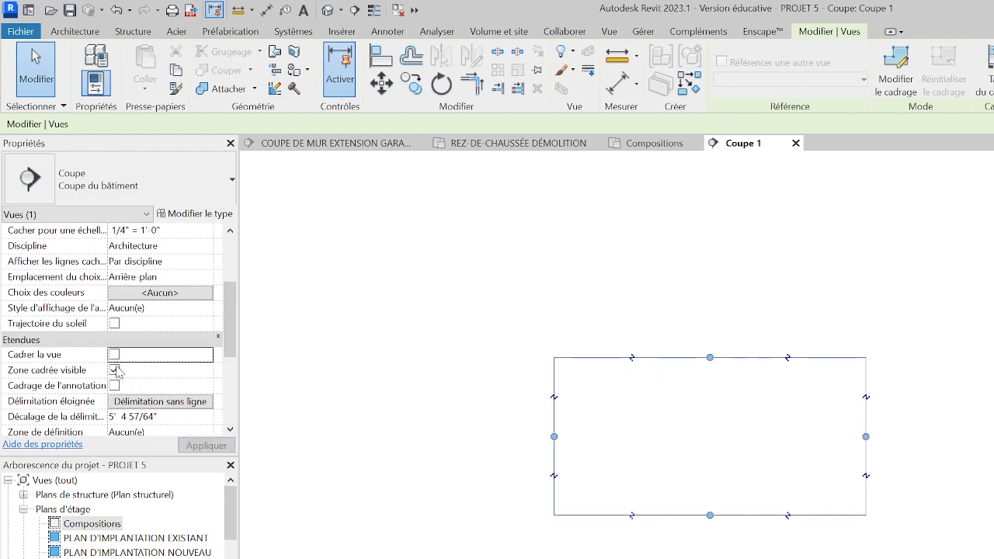
click(114, 370)
scroll(578, 450, down, 3)
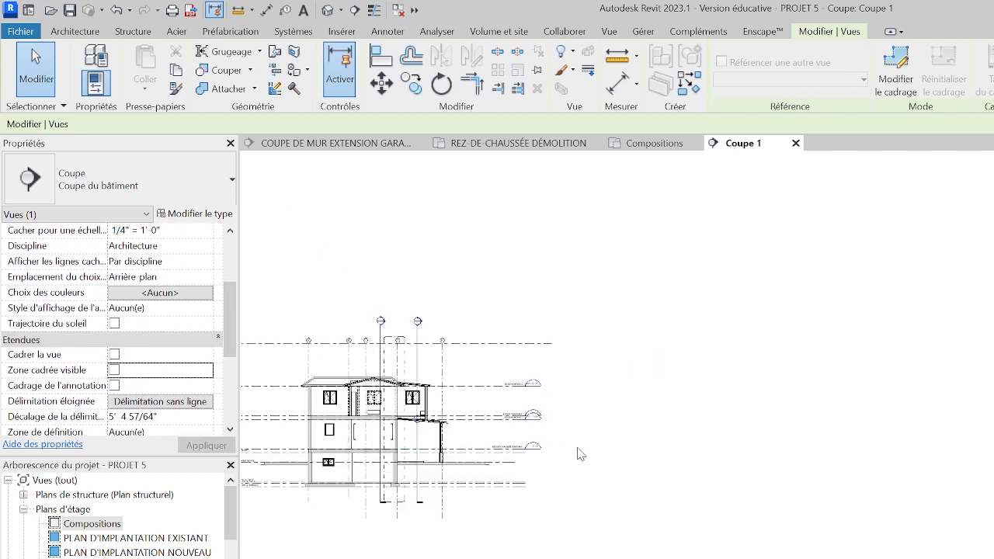
Set the Coupe 1 section view's phase to Compositions, keeping its phase filter at Afficher tout
scroll(191, 387, down, 4)
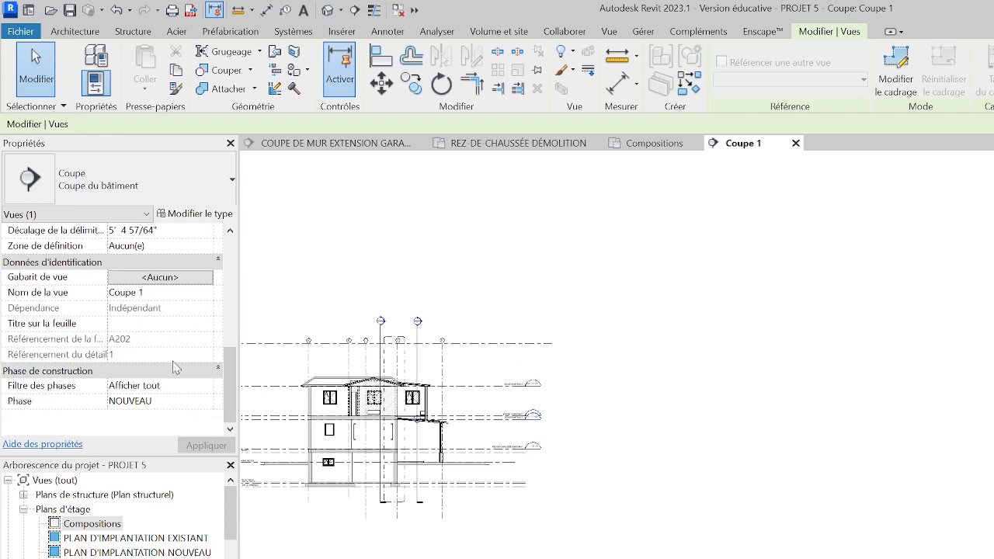
middle_click(566, 504)
middle_click(566, 504)
middle_drag(945, 547, 740, 433)
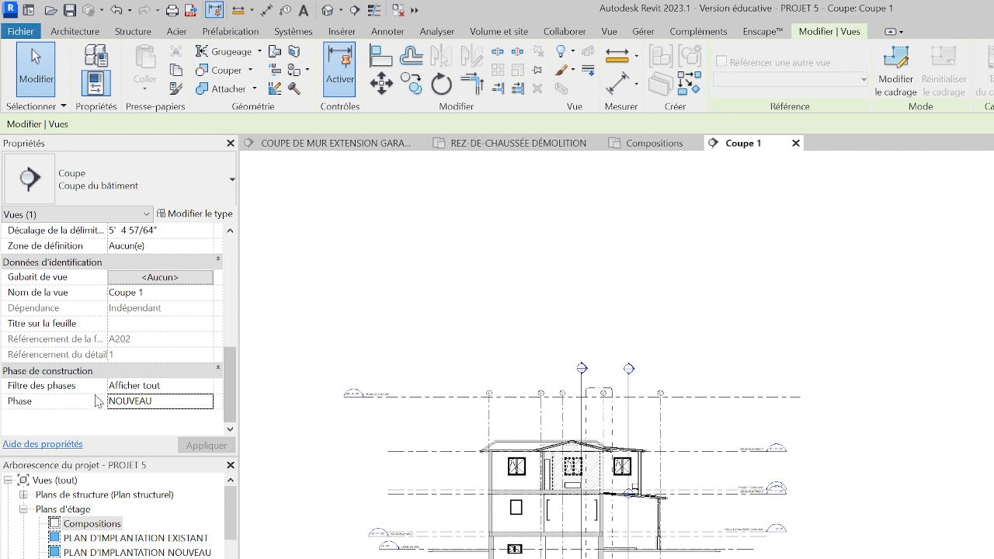
click(184, 386)
click(206, 386)
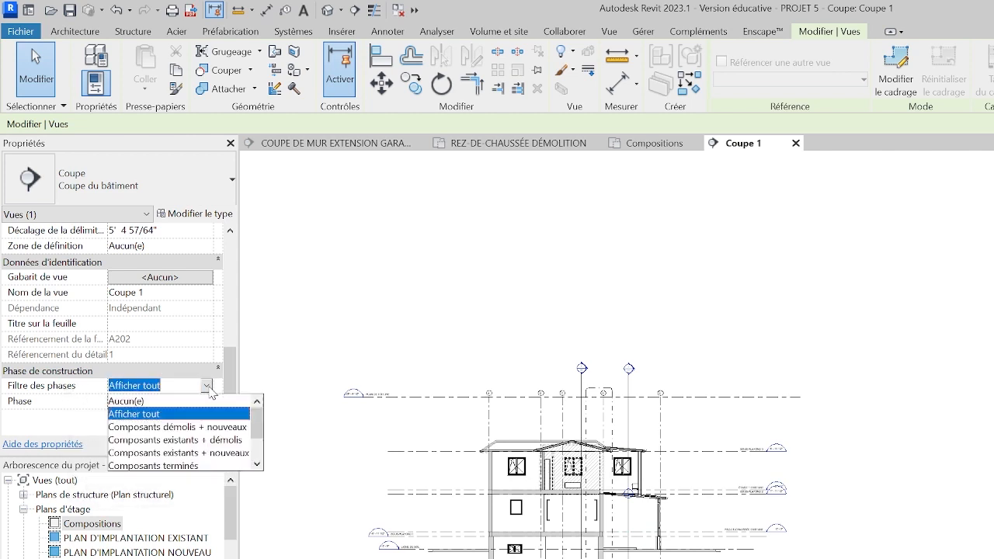
click(208, 388)
click(199, 402)
click(206, 401)
click(188, 417)
click(207, 445)
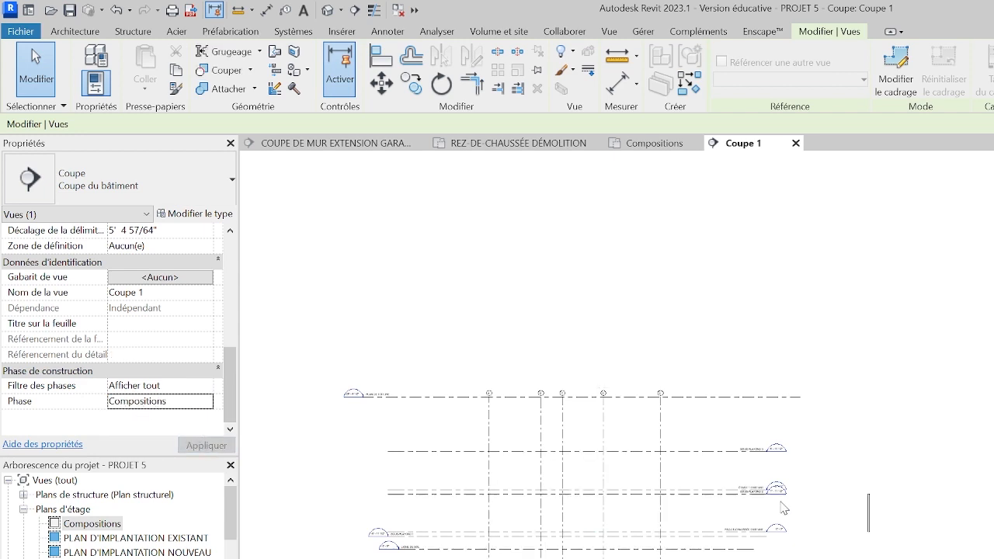
Lower the top of the wall in the section view to make it about 3 feet high
scroll(896, 526, up, 1)
scroll(804, 534, down, 1)
click(893, 527)
scroll(893, 522, up, 8)
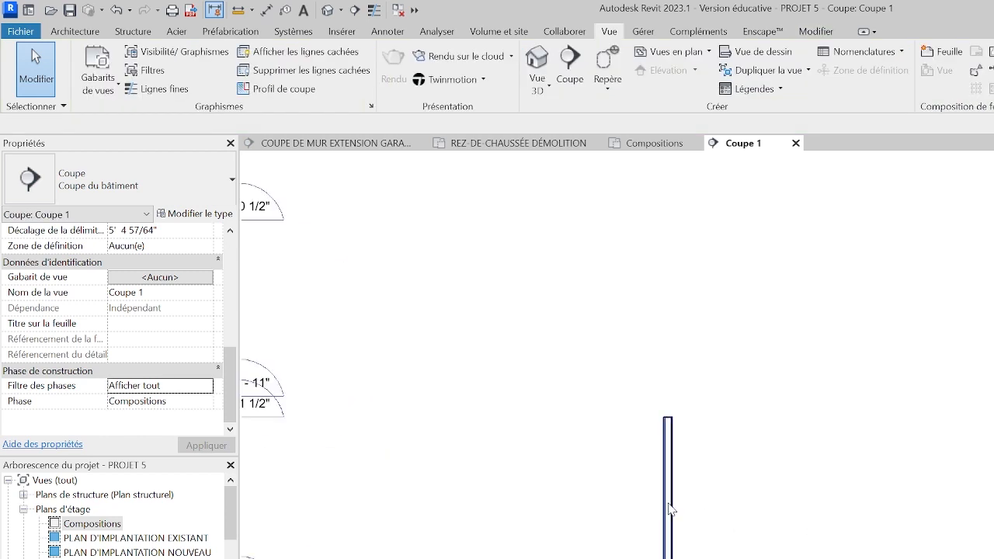
click(672, 473)
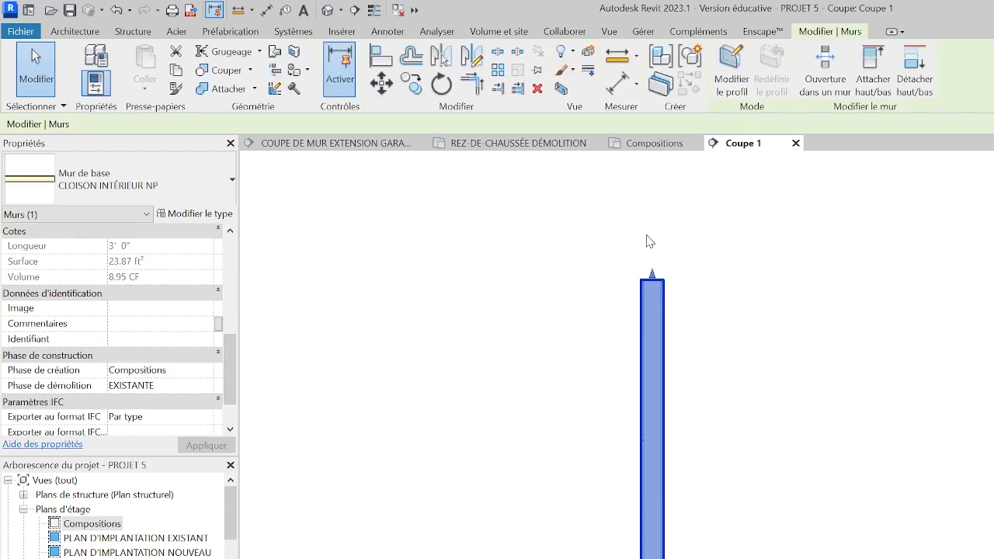
drag(651, 273, 670, 558)
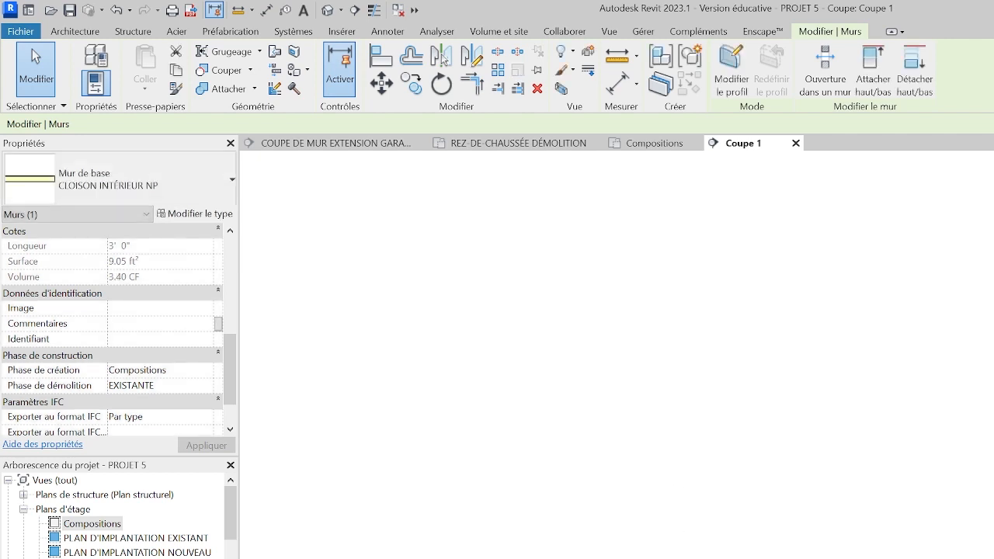
middle_drag(724, 558, 628, 423)
click(636, 456)
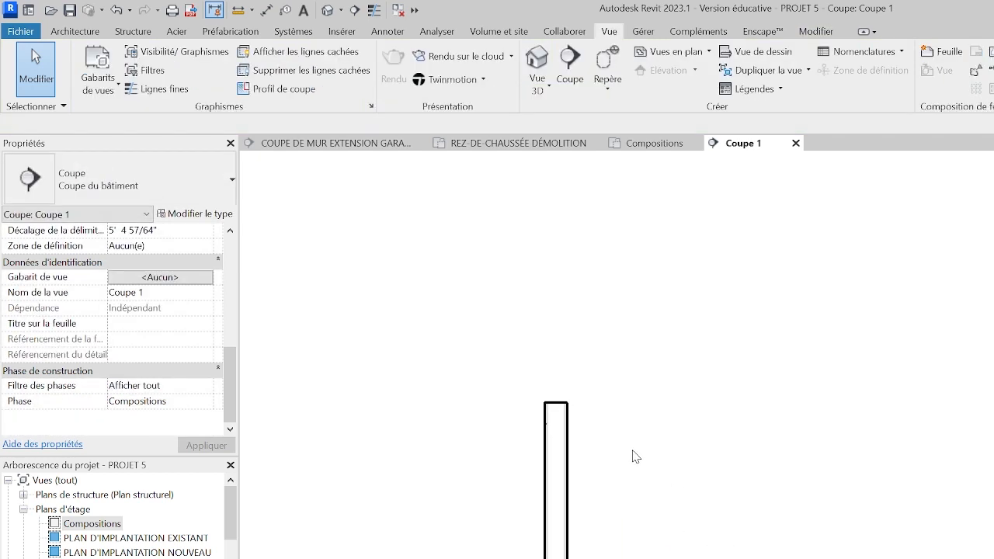
Make four copies of the shortened wall in a row, about 1'-11" apart, and save the project
click(565, 438)
click(412, 82)
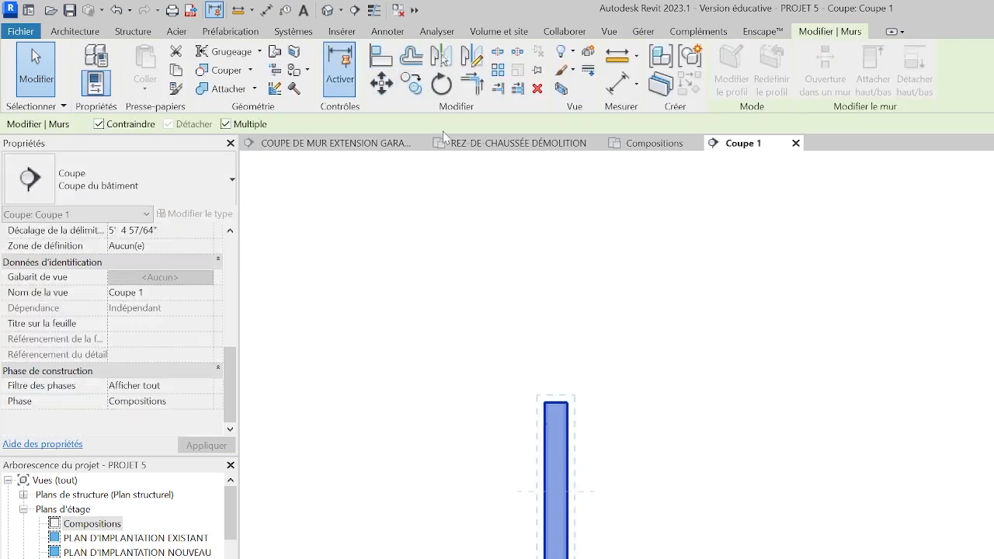
click(640, 273)
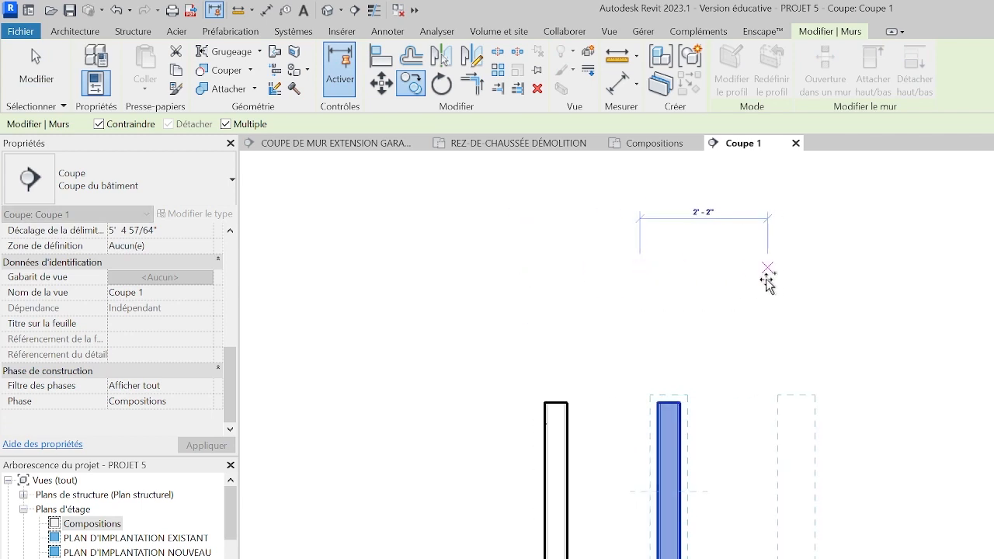
click(754, 274)
click(865, 273)
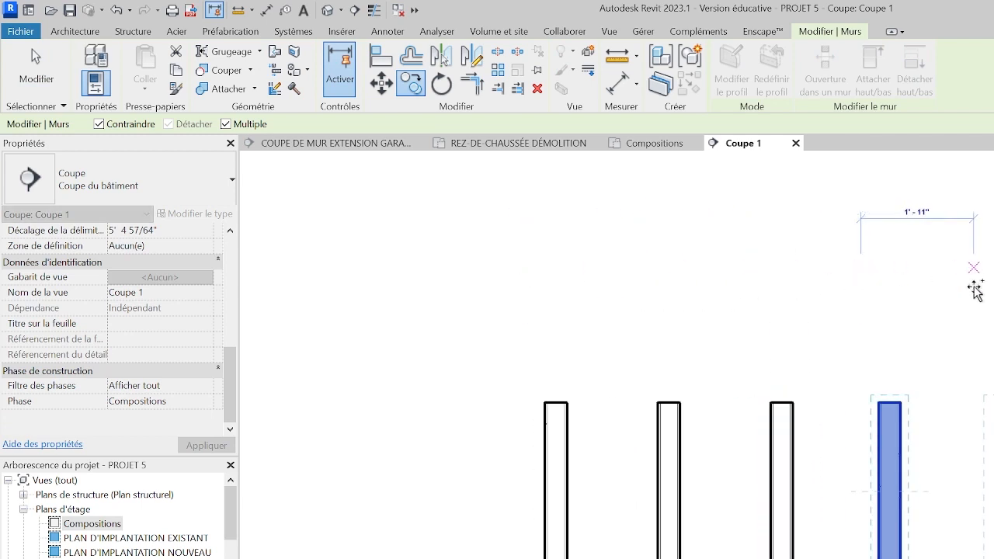
click(975, 287)
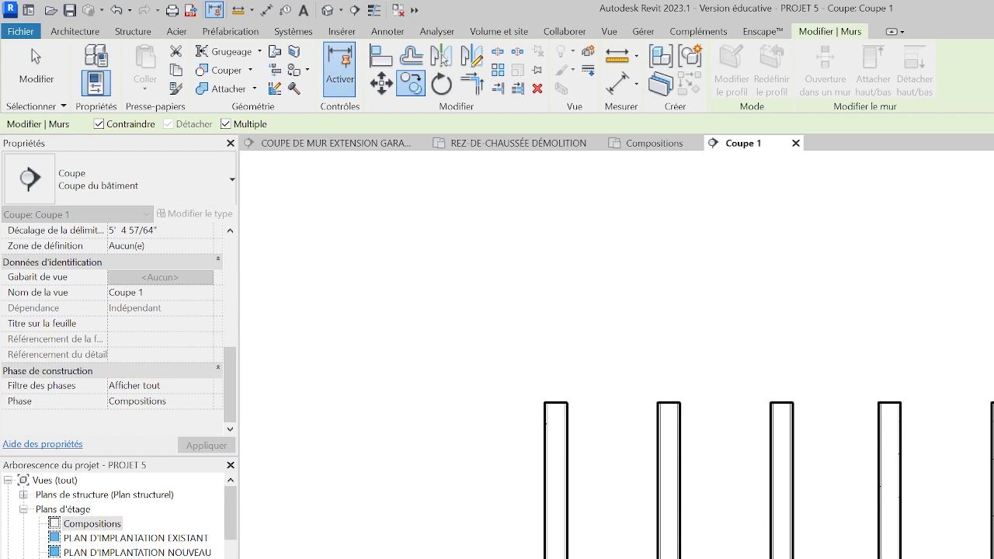
key(Escape)
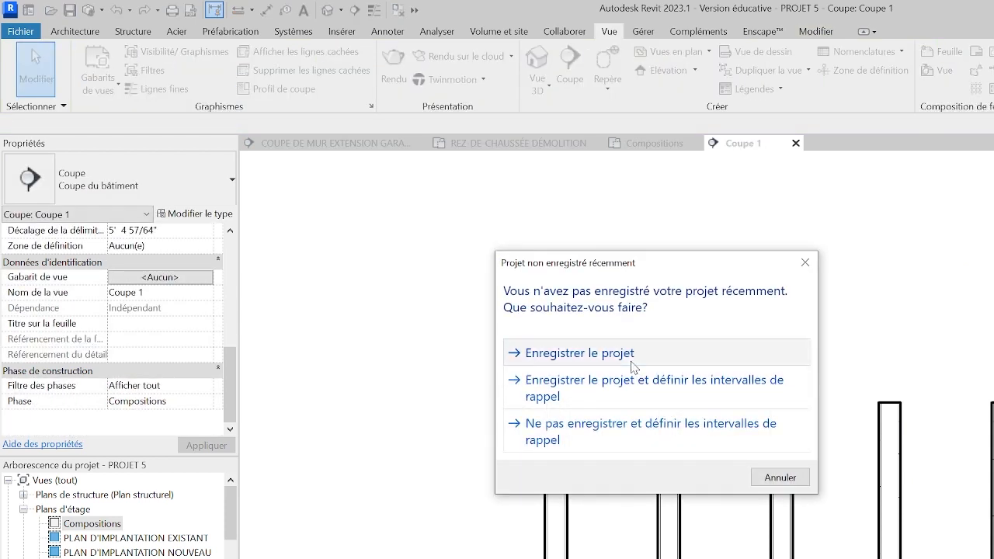
click(633, 362)
Change the second wall's type to CLOISON INTÉRIEUR P
click(671, 444)
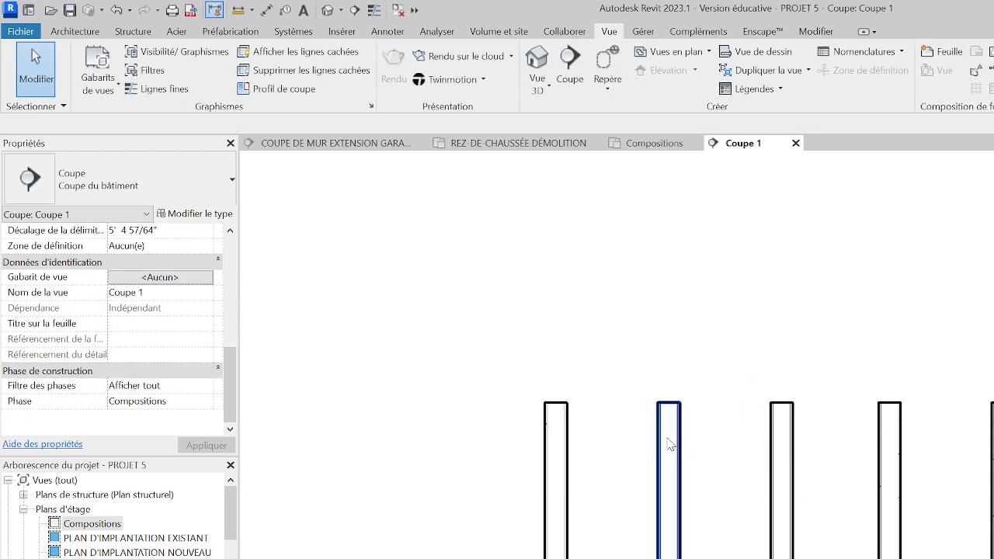
click(148, 185)
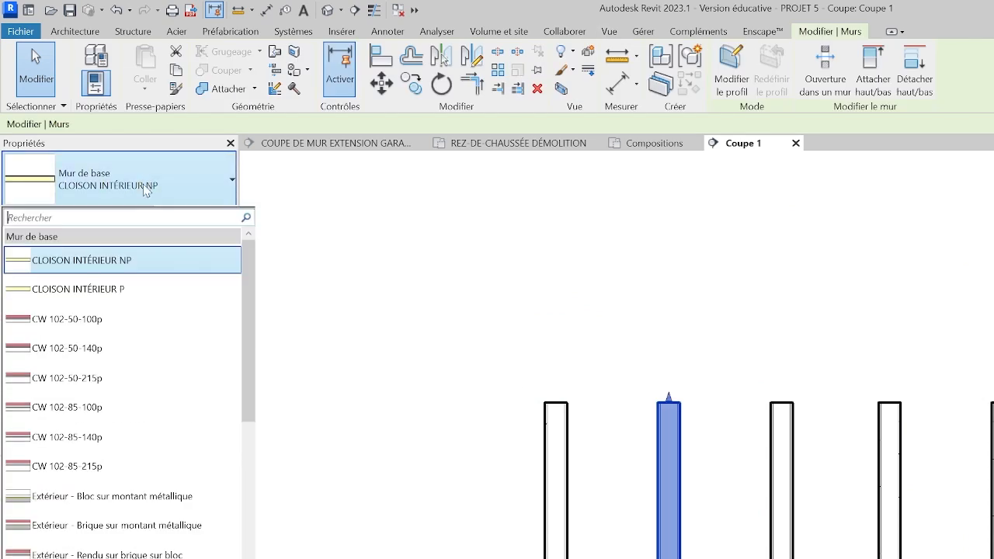
click(115, 289)
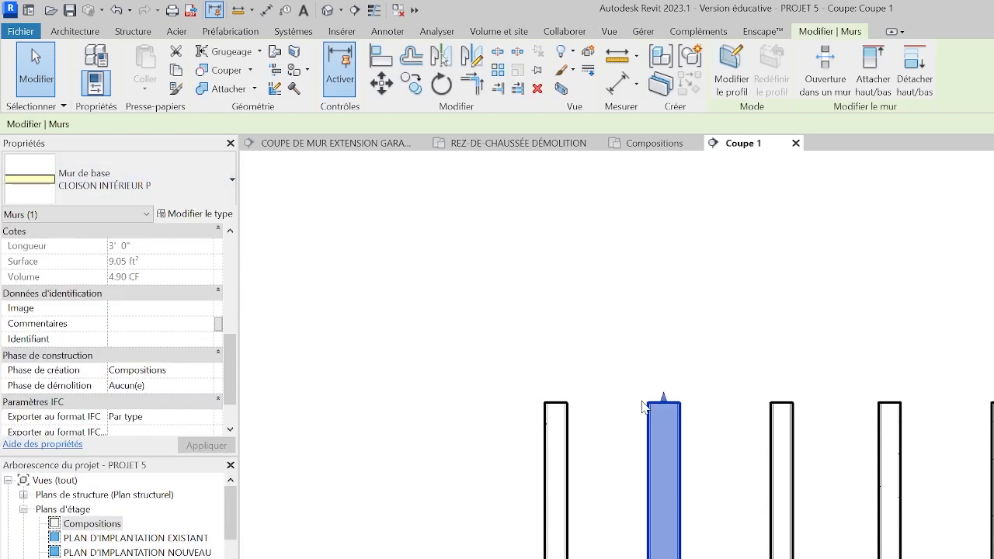
Change the third wall's type to Extérieur - Bloc sur montant métallique and assign a different wall type to the fourth wall
click(788, 455)
click(189, 197)
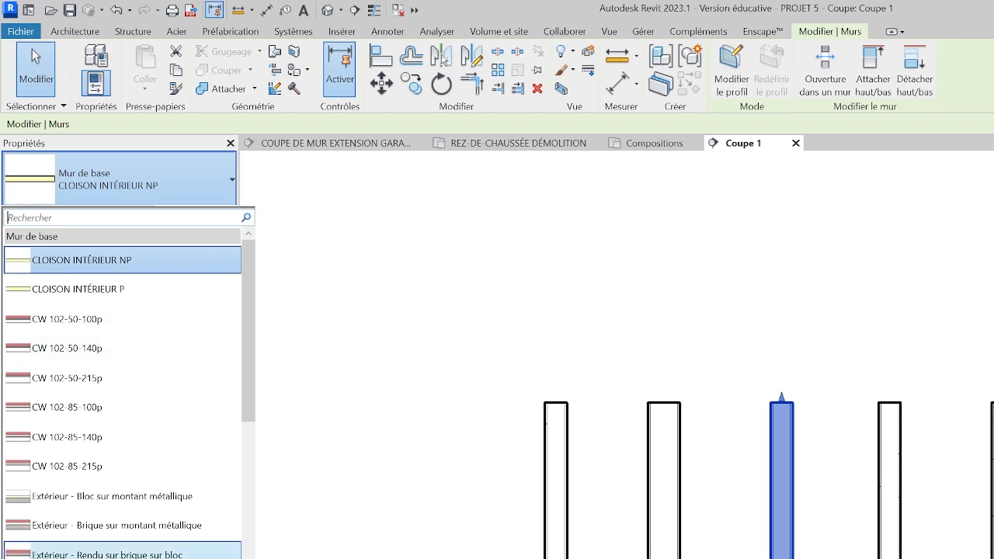
click(104, 497)
click(899, 482)
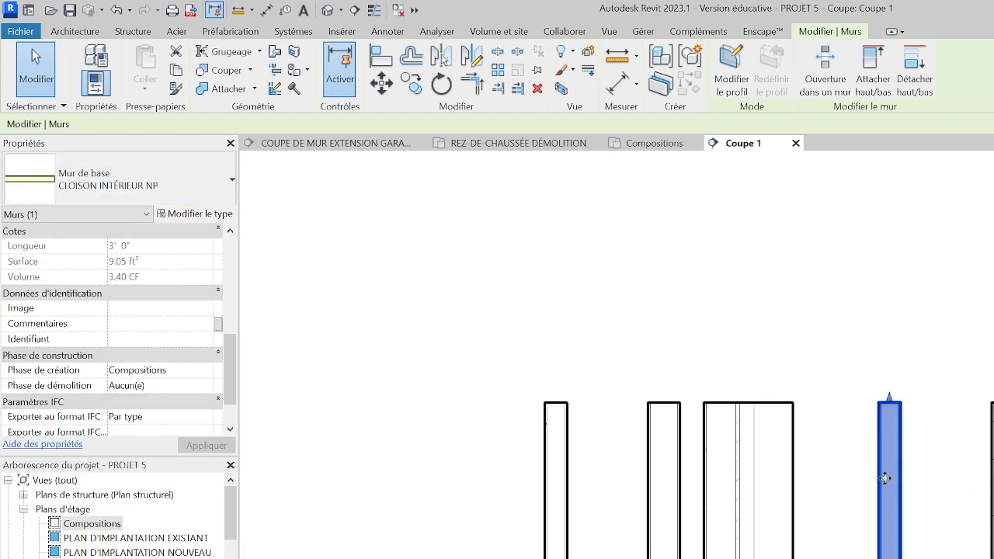
click(156, 186)
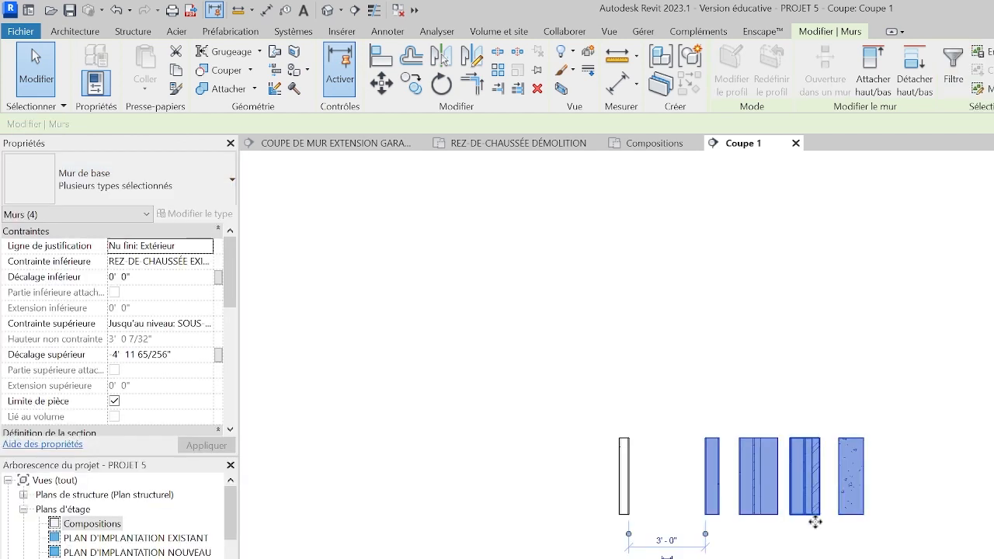
Move the third, fourth and fifth walls together to the right, widening the gap after the second wall
click(825, 557)
drag(930, 472, 741, 538)
key(ctrl+c)
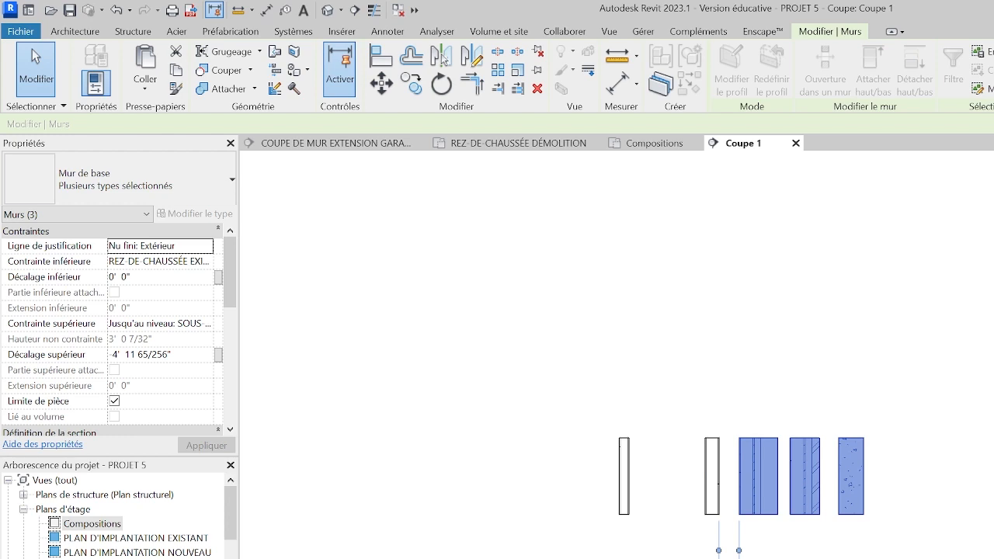
key(shift+Right)
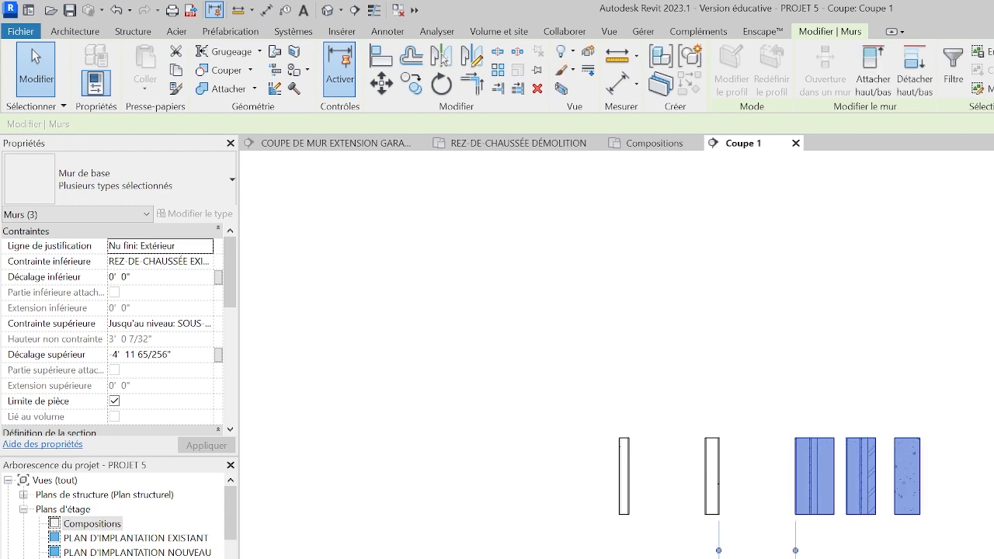
Move the fourth and fifth walls together farther to the right of the third wall
click(878, 535)
drag(976, 467, 845, 534)
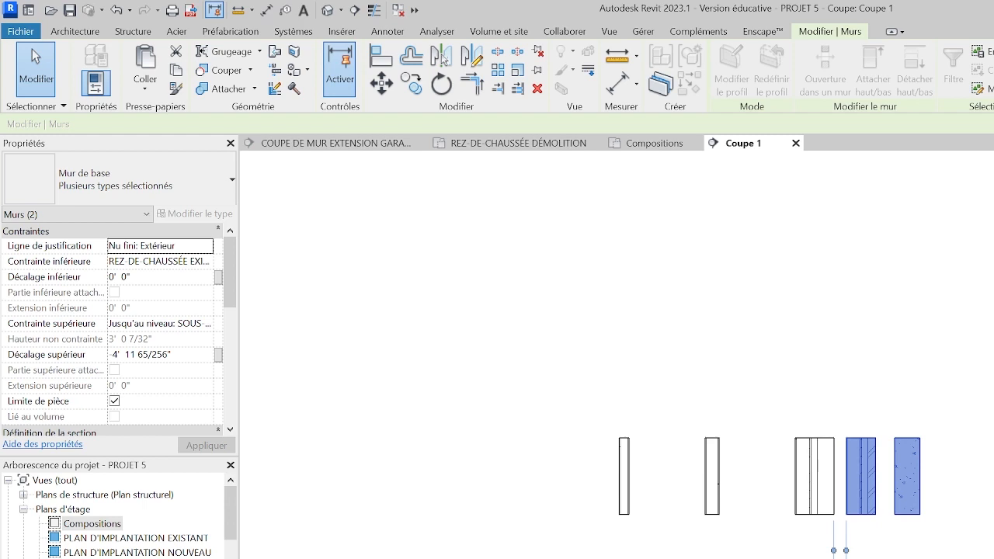
key(shift+Right)
key(Escape)
Move the Fondation - Béton 300 mm wall farther to the right of the fourth wall
click(968, 522)
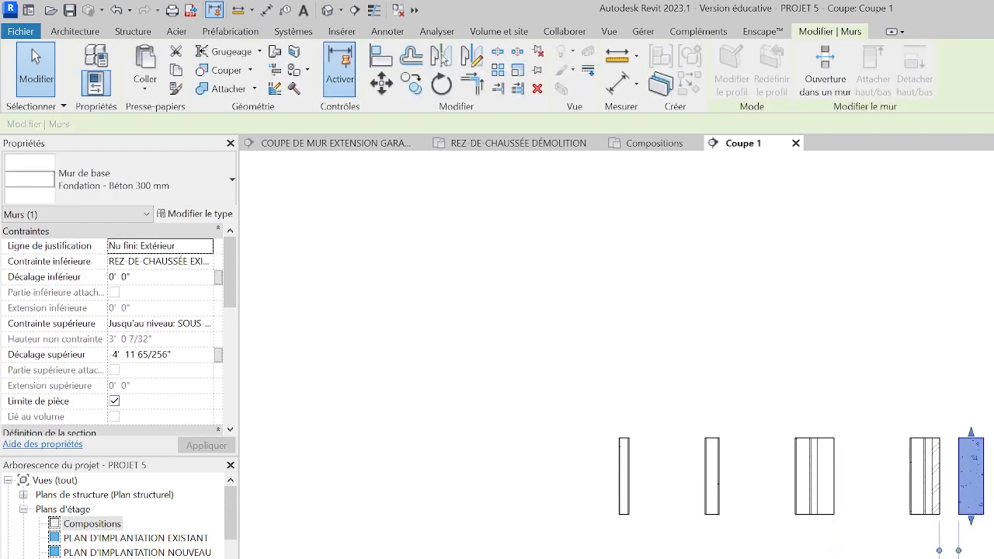
key(shift+Right)
scroll(990, 555, up, 4)
scroll(990, 513, down, 3)
key(Escape)
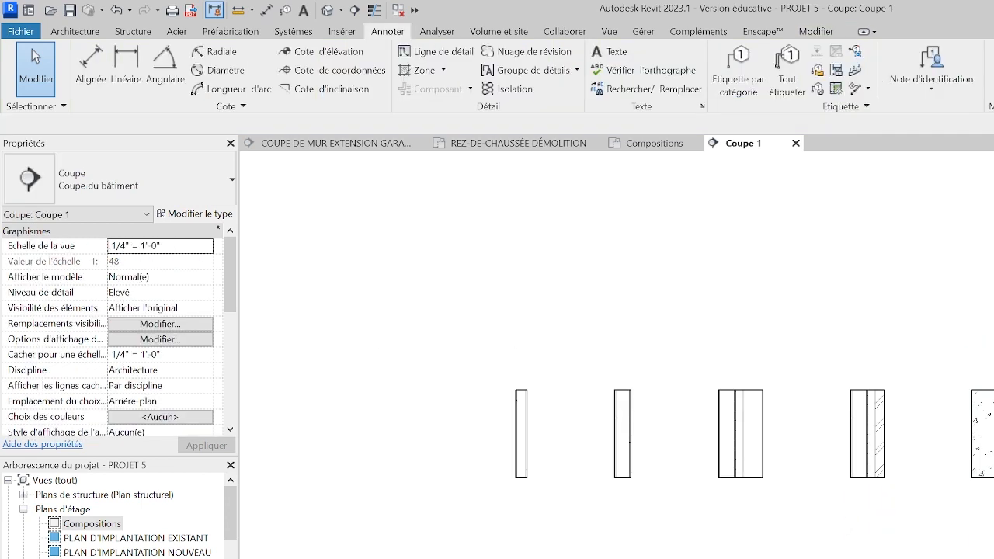
Tag the first wall by category without a leader and place the tag above the wall
scroll(988, 371, up, 2)
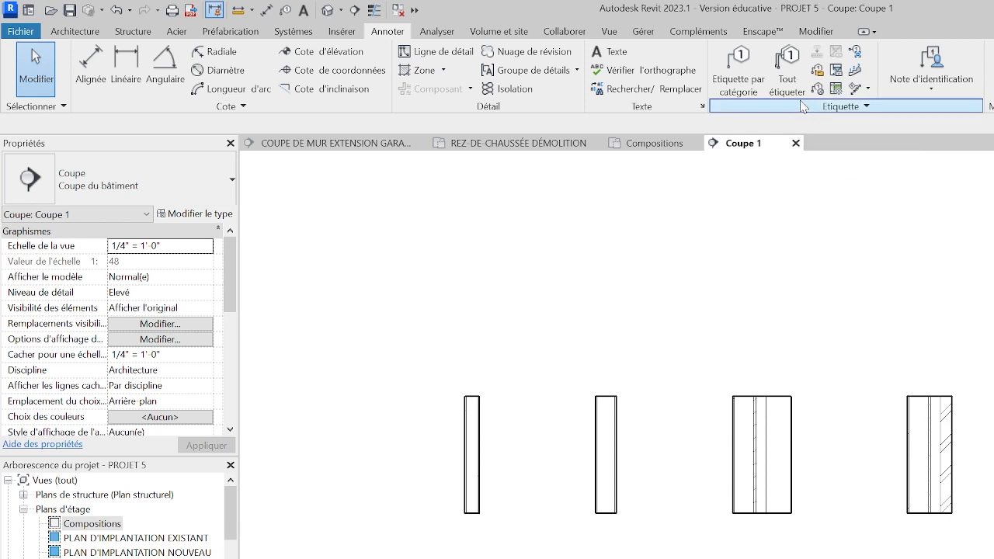
click(750, 87)
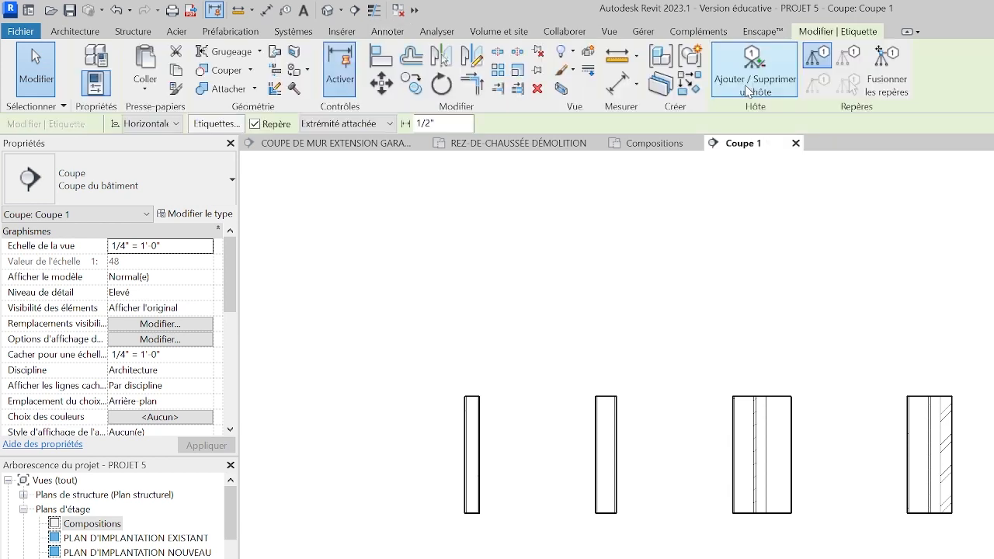
click(762, 395)
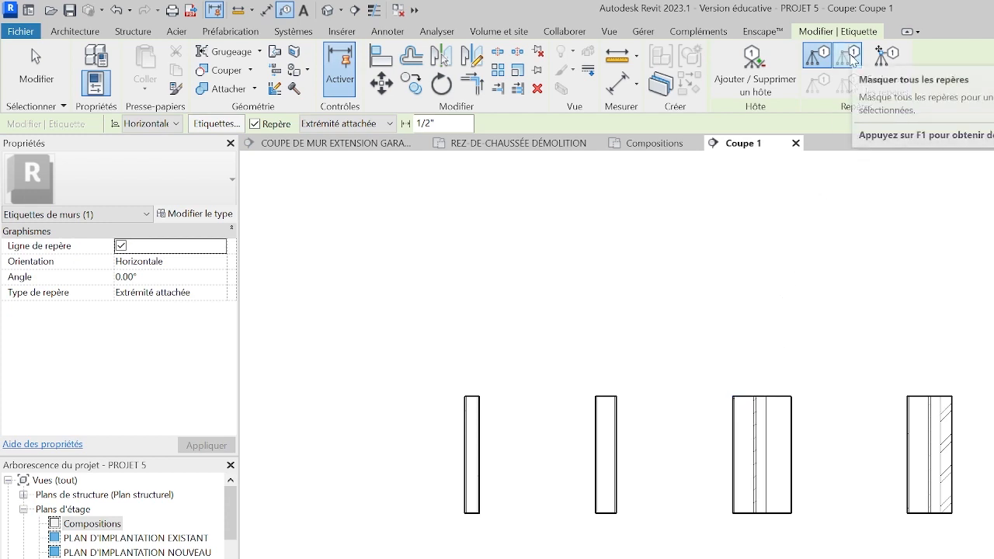
click(837, 61)
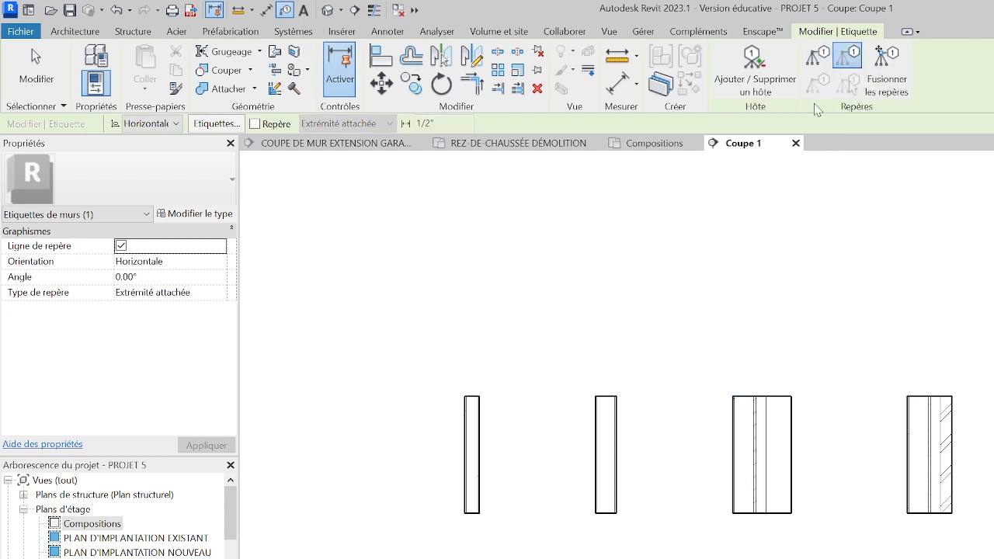
click(473, 490)
drag(473, 491, 472, 347)
Tag the remaining walls by category with leaders turned on, starting from the top of each wall
click(817, 56)
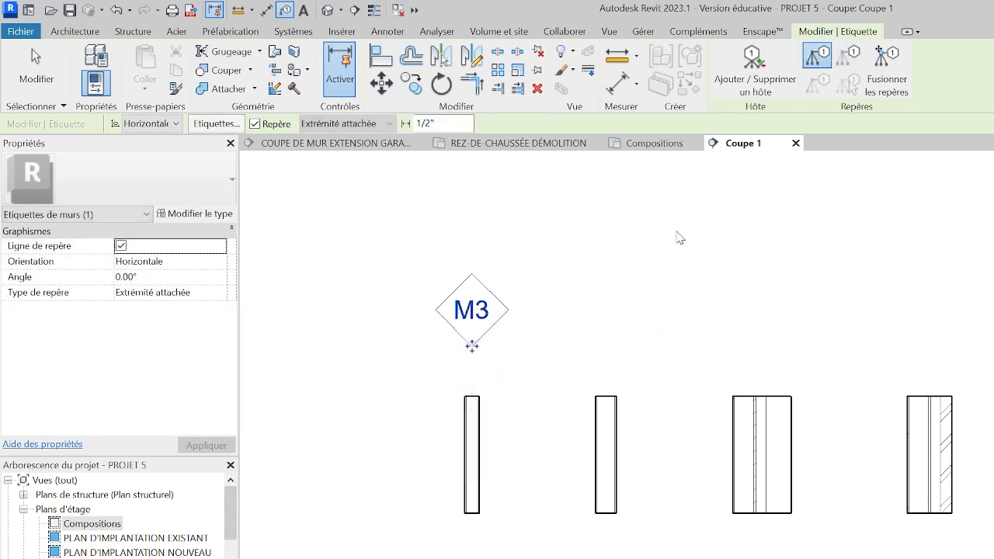
click(606, 398)
click(727, 400)
click(933, 410)
key(Escape)
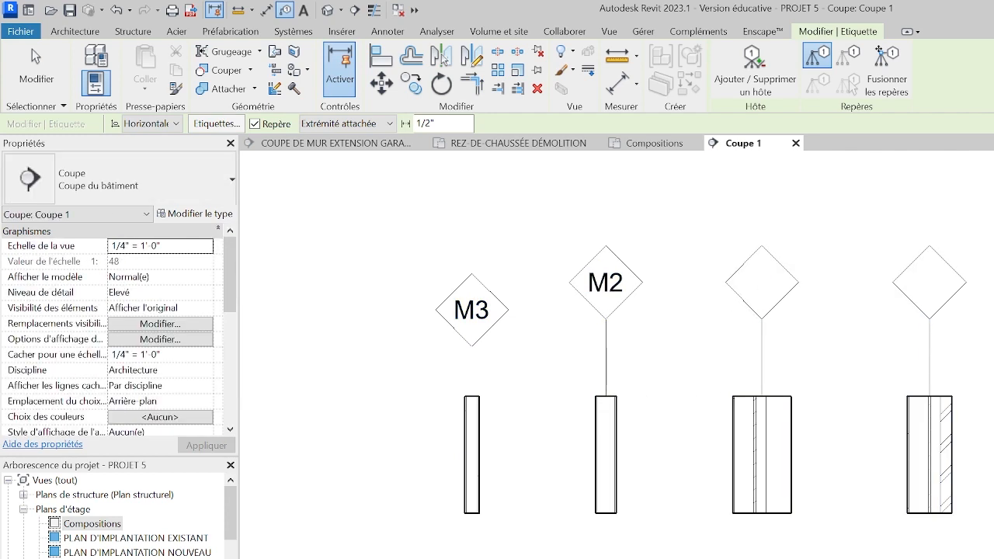
key(Escape)
Turn off the leader lines of the newly placed wall tags and move the first wall's tag up level with them
drag(810, 315, 590, 333)
click(120, 246)
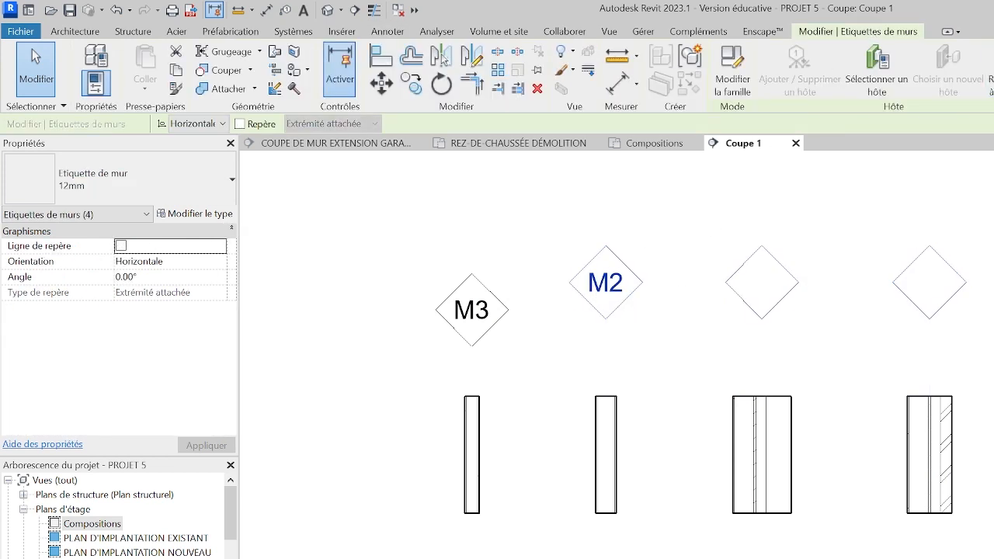
click(500, 374)
click(473, 345)
drag(472, 344, 472, 317)
click(645, 354)
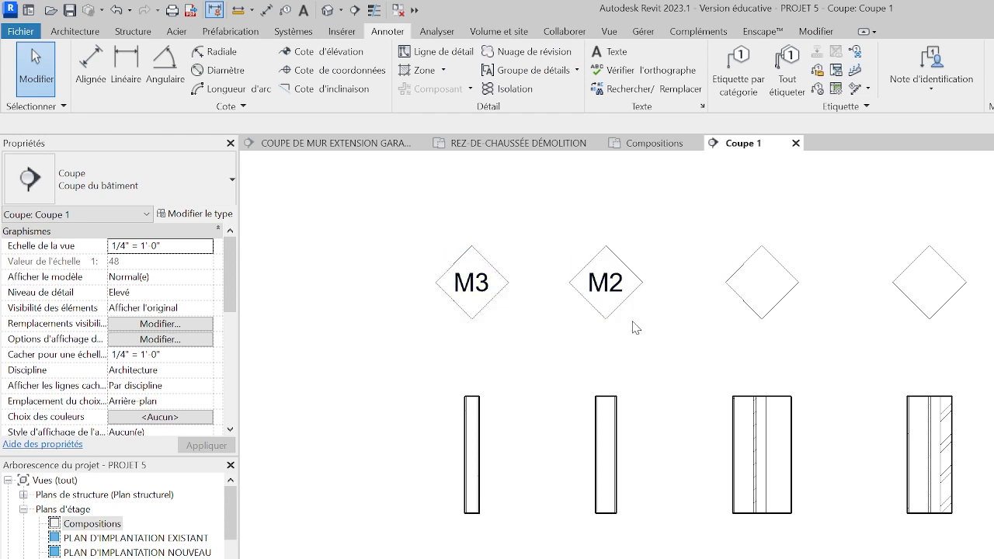
Change the first wall's tag value to M1
click(475, 286)
click(475, 283)
text(M1)
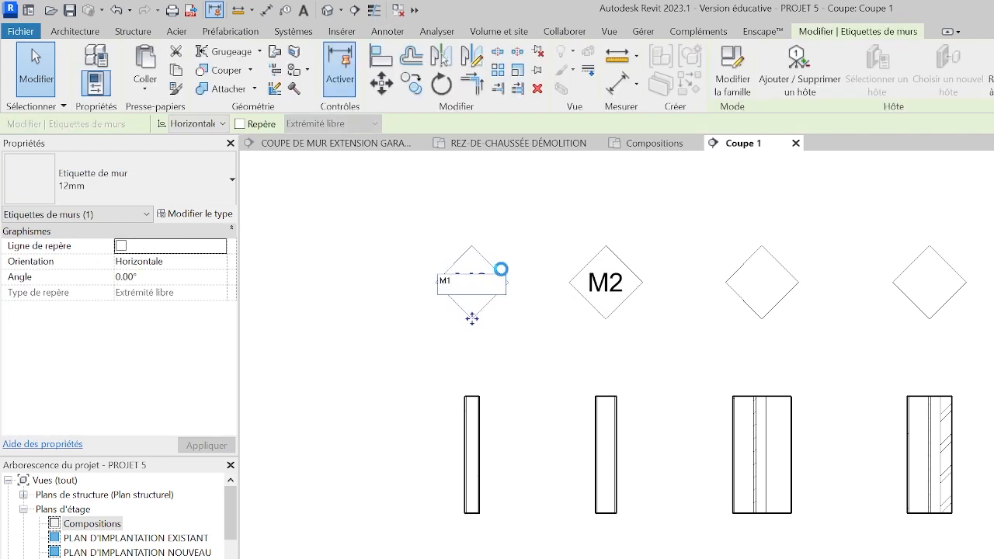
key(Return)
click(701, 428)
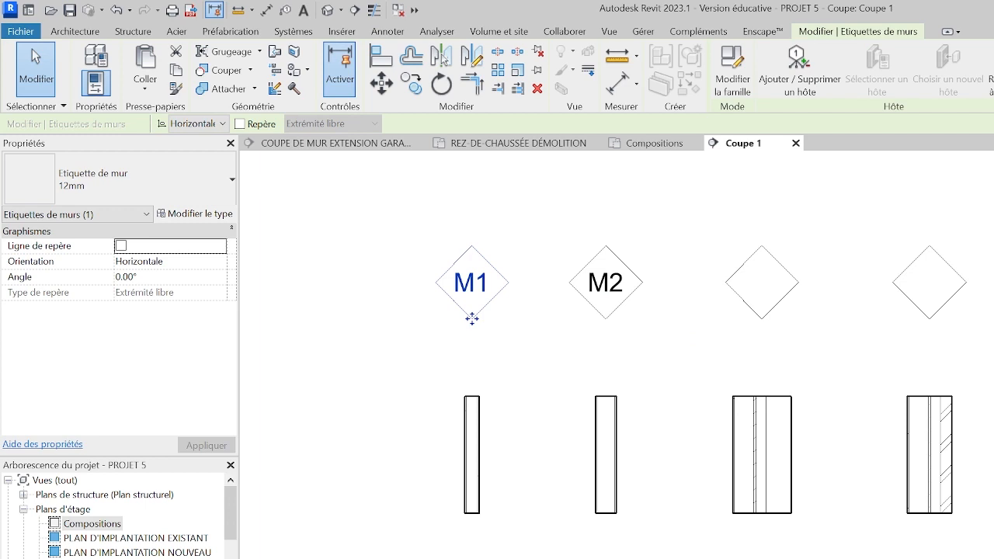
click(637, 483)
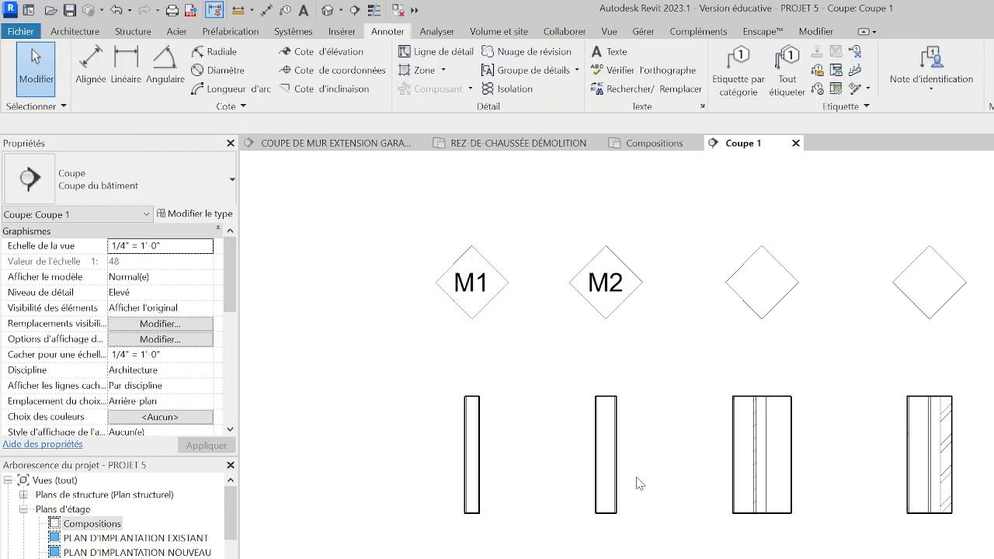
Tag all untagged walls in the REZ-DE-CHAUSSÉE DÉMOLITION plan with the 12mm wall tag, using leaders and horizontal orientation
click(466, 143)
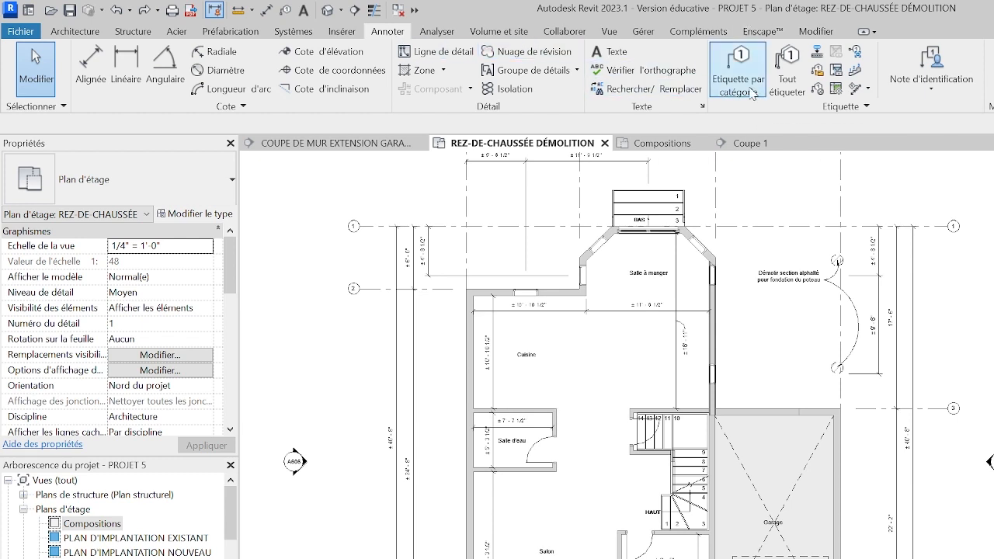
click(788, 81)
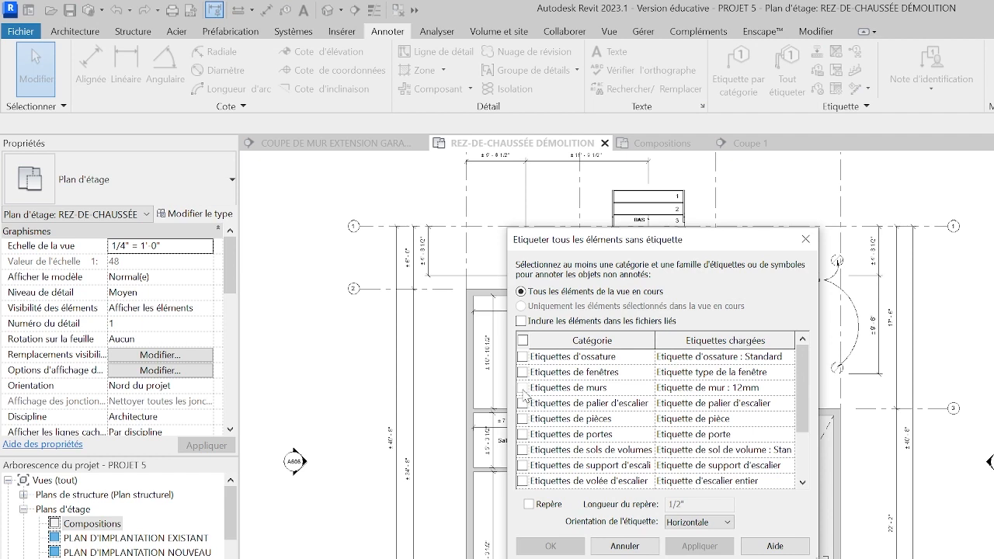
click(523, 387)
click(530, 505)
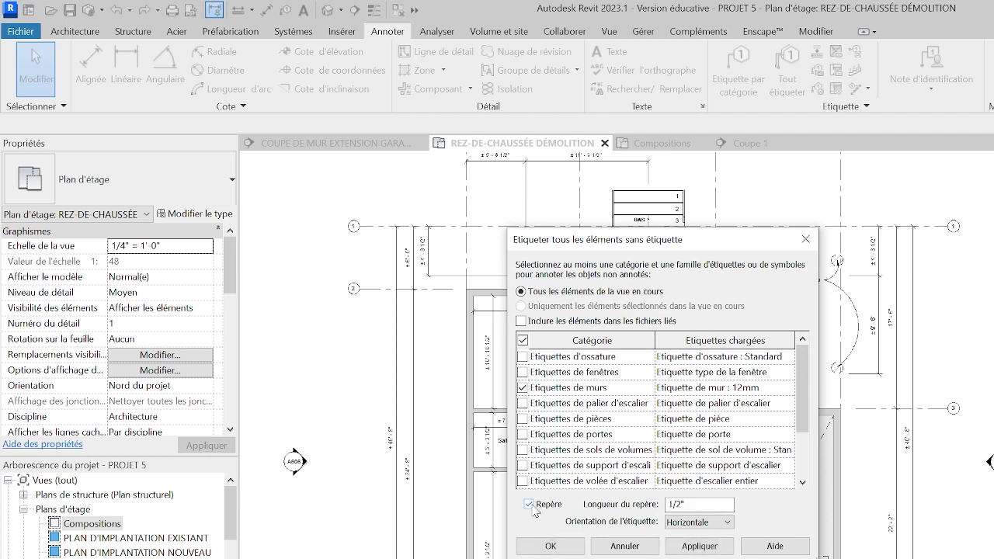
click(703, 522)
click(692, 534)
click(699, 546)
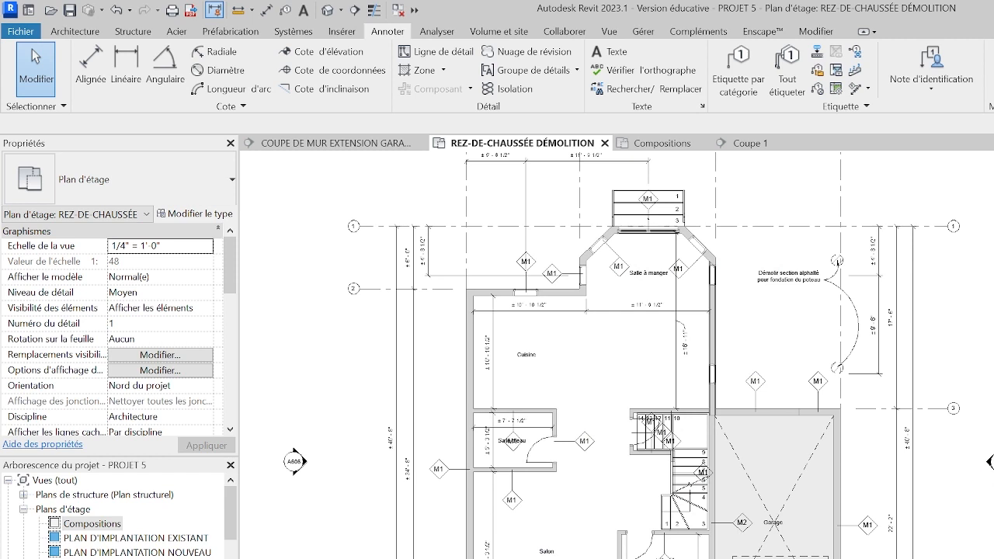
Move the wall tag below the staircase, on the Entrée's upper wall, clear of the ± 8' - 5" dimension text
scroll(665, 555, up, 5)
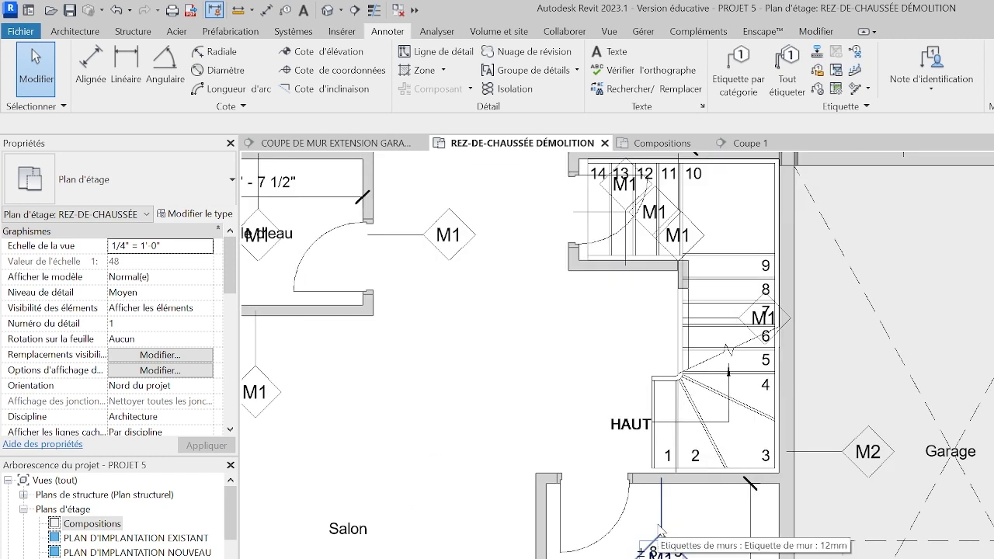
click(664, 552)
drag(664, 534, 715, 536)
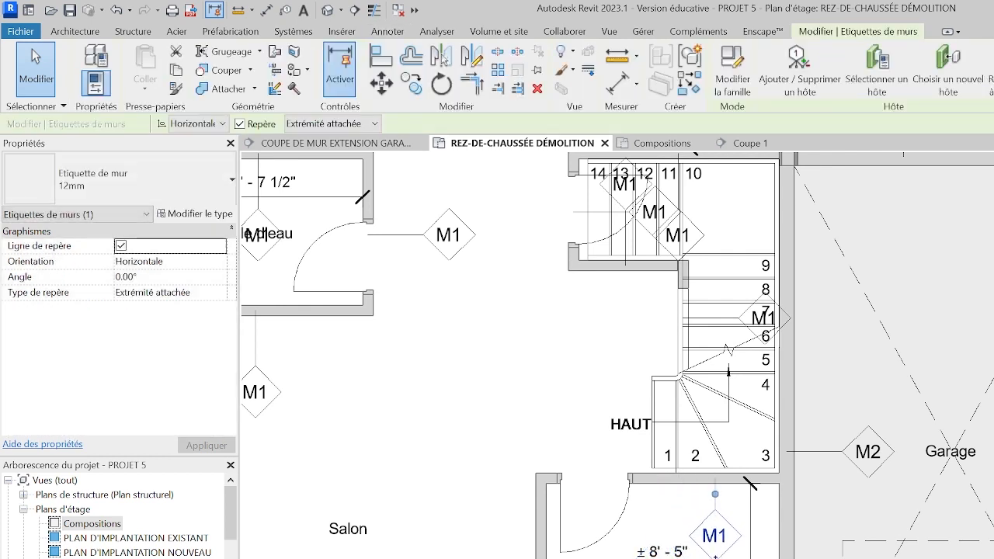
scroll(708, 555, down, 2)
click(477, 514)
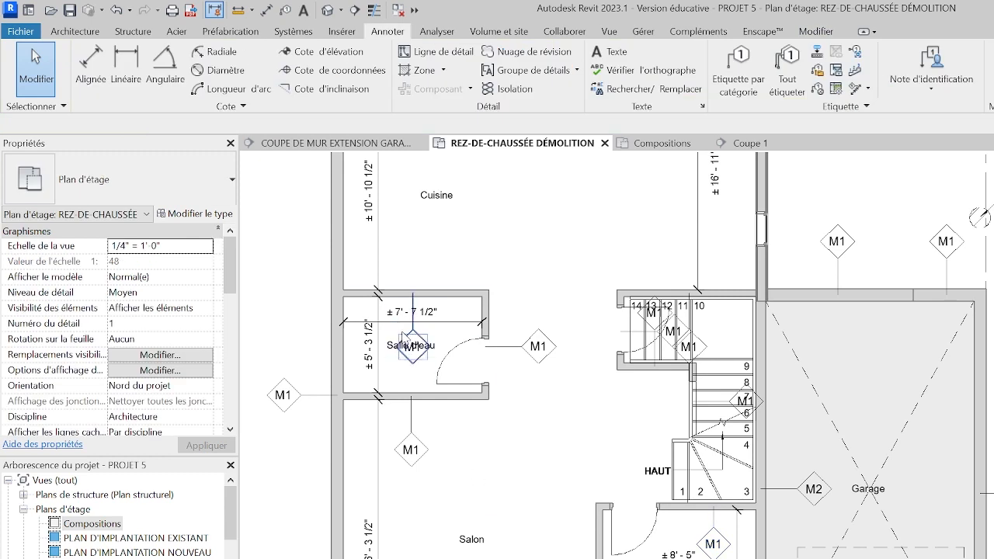
Move the wall tag overlapping the Salle d'eau room name to the other side of its wall, into the Cuisine
scroll(416, 361, up, 4)
click(426, 397)
drag(424, 398, 420, 199)
click(673, 287)
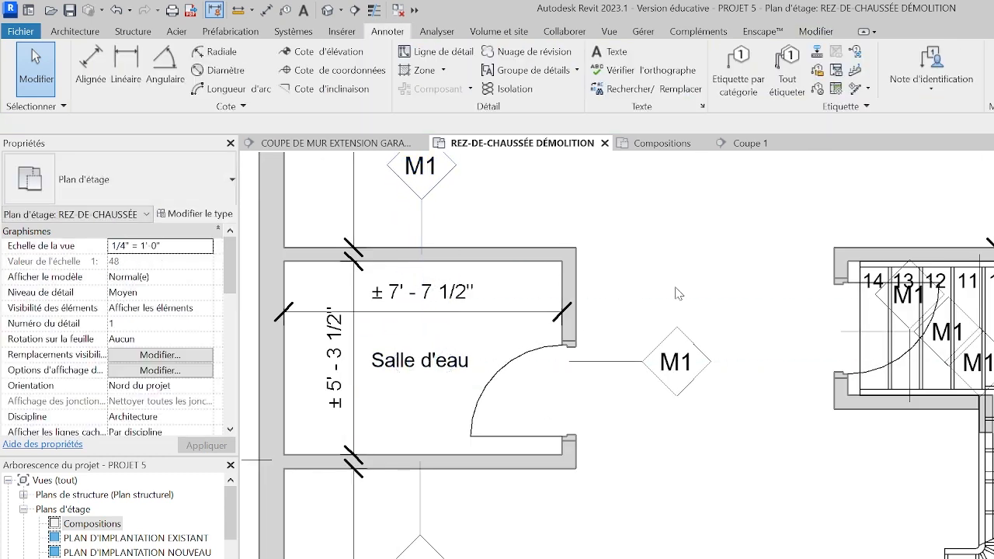
Move the three overlapping wall tags off the upper stair flight, placing them below, beside and above the stair enclosure's walls
scroll(672, 287, down, 3)
scroll(815, 302, up, 4)
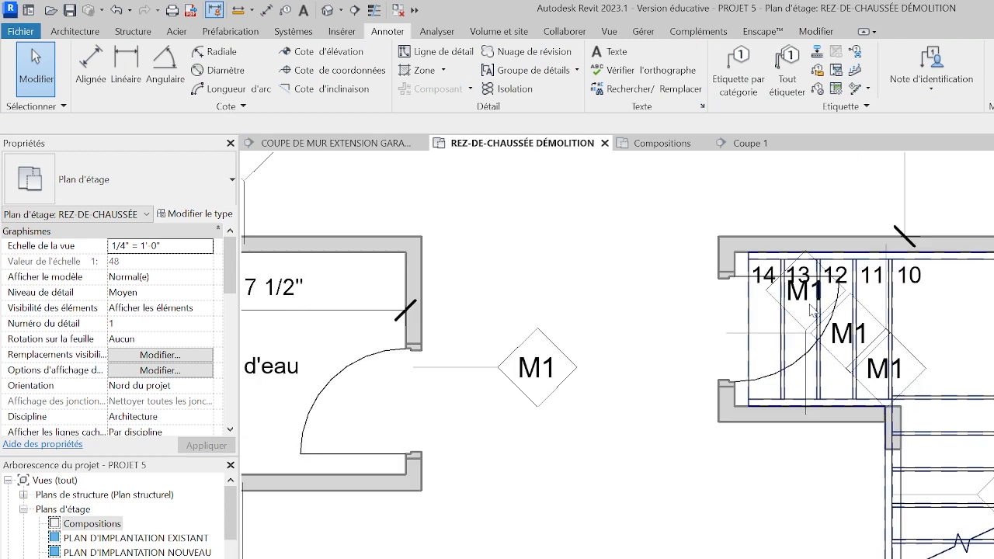
click(806, 324)
drag(805, 332, 765, 555)
click(864, 348)
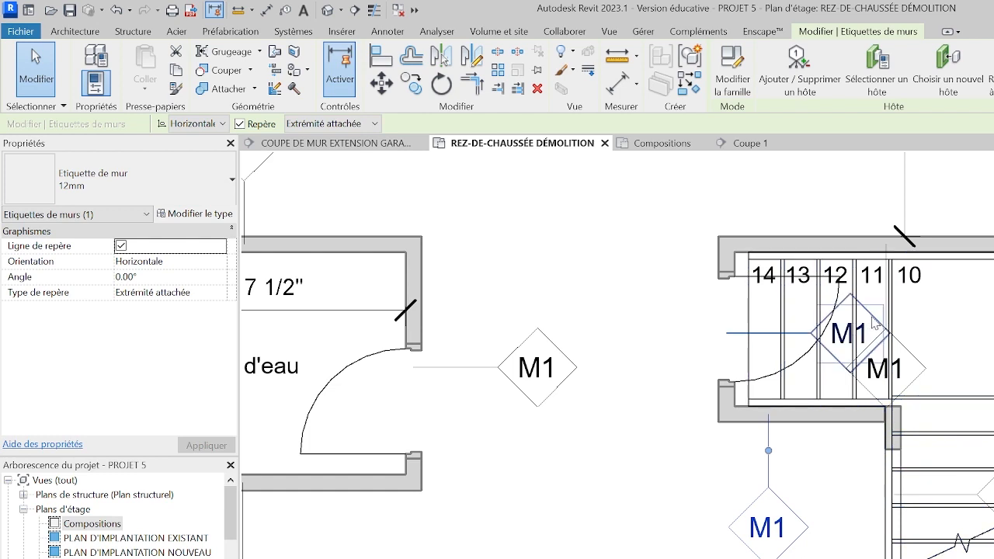
drag(846, 376, 641, 371)
click(893, 404)
drag(895, 407, 868, 195)
scroll(868, 194, down, 5)
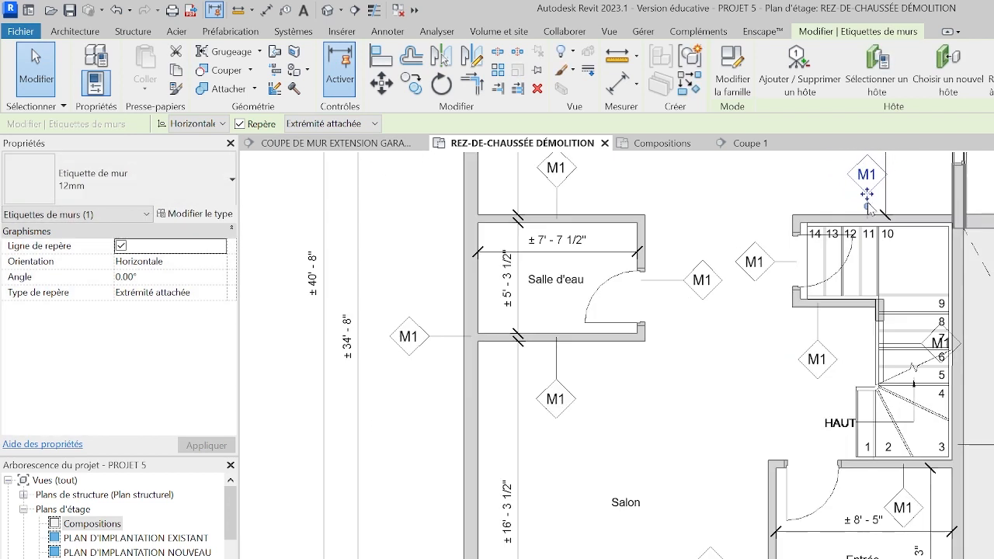
key(Escape)
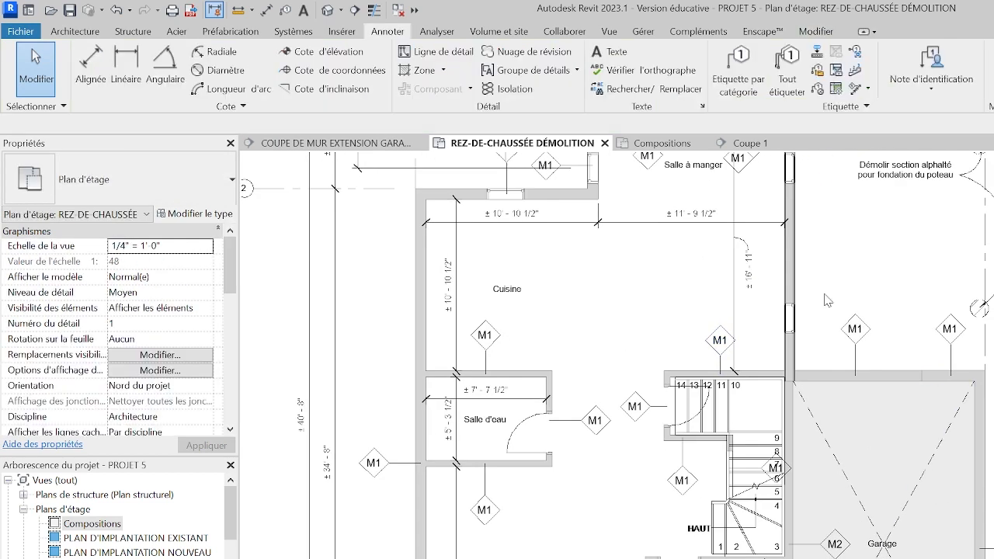
Return to the Coupe 1 section and start renaming the section view
scroll(805, 548, down, 4)
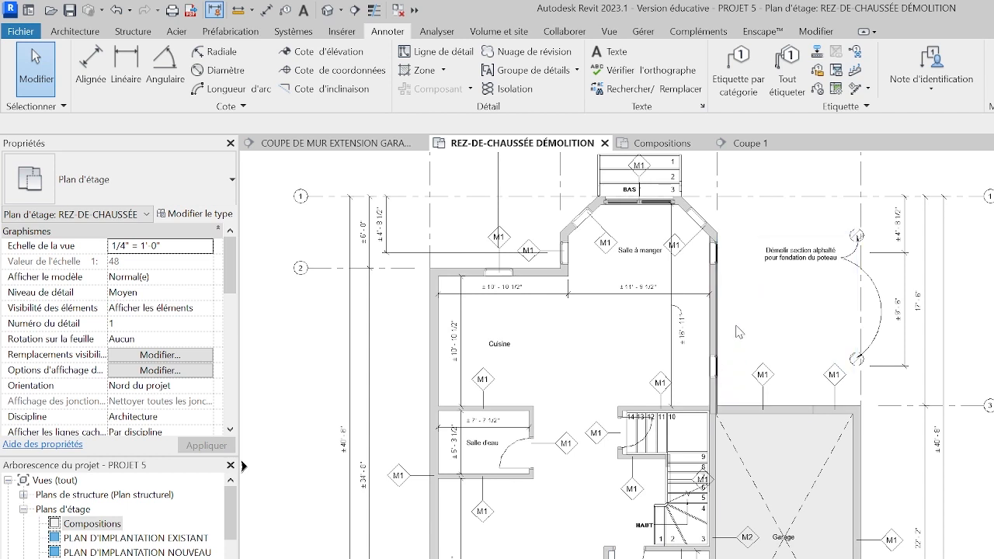
click(741, 143)
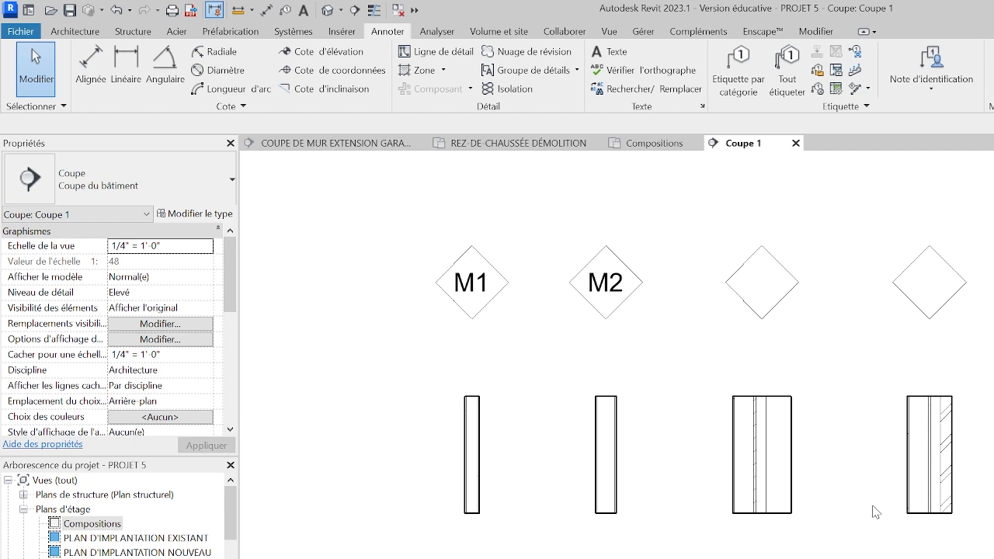
scroll(862, 511, down, 2)
middle_drag(853, 487, 847, 535)
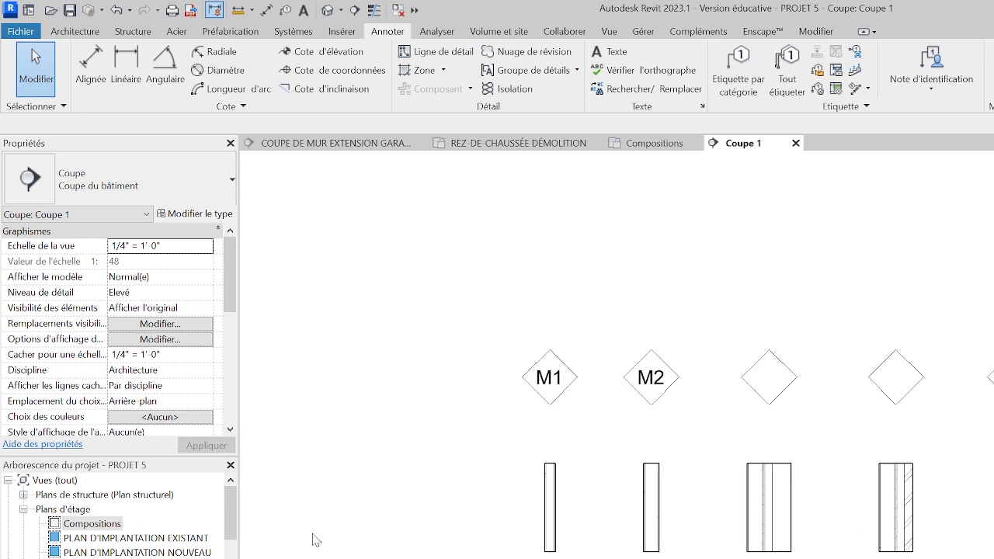
scroll(124, 536, down, 10)
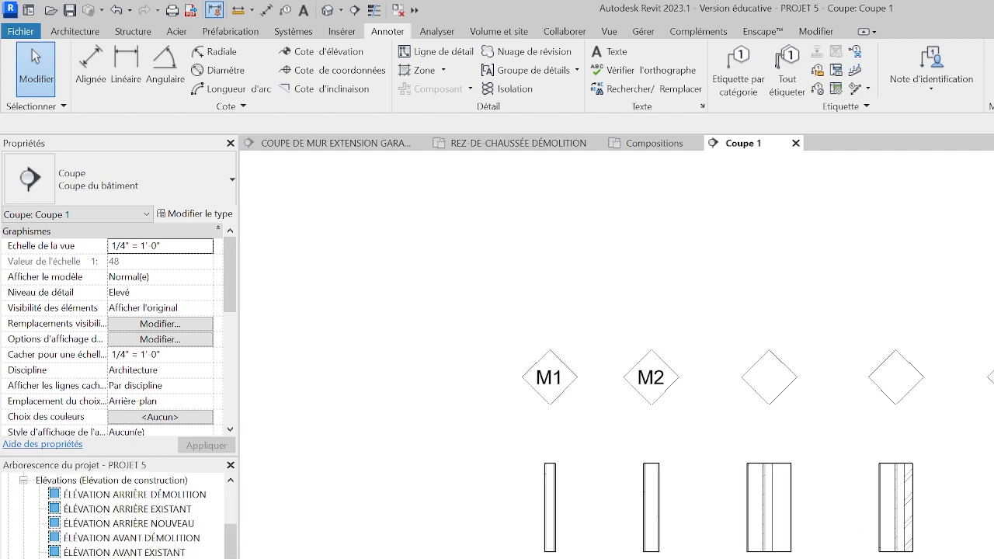
scroll(124, 513, down, 1)
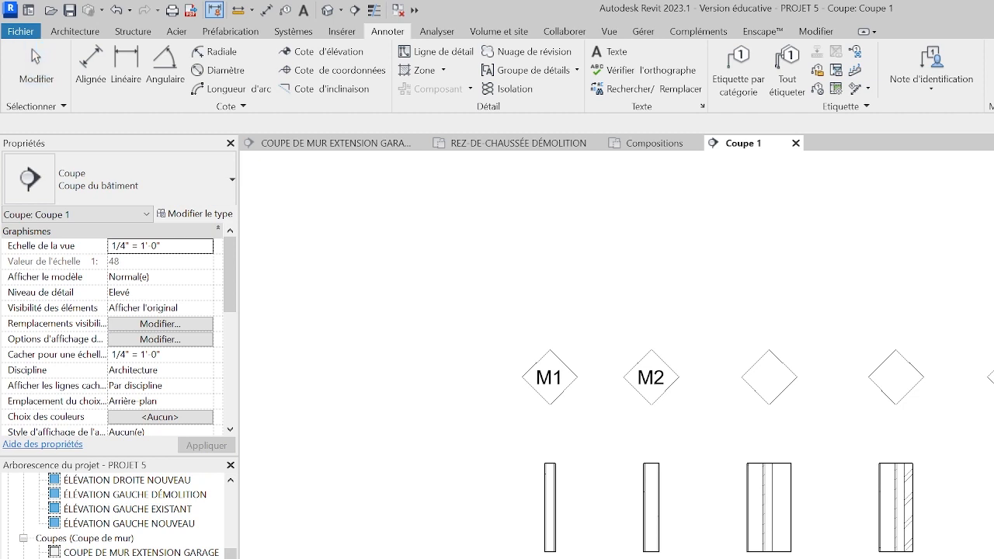
right_click(80, 556)
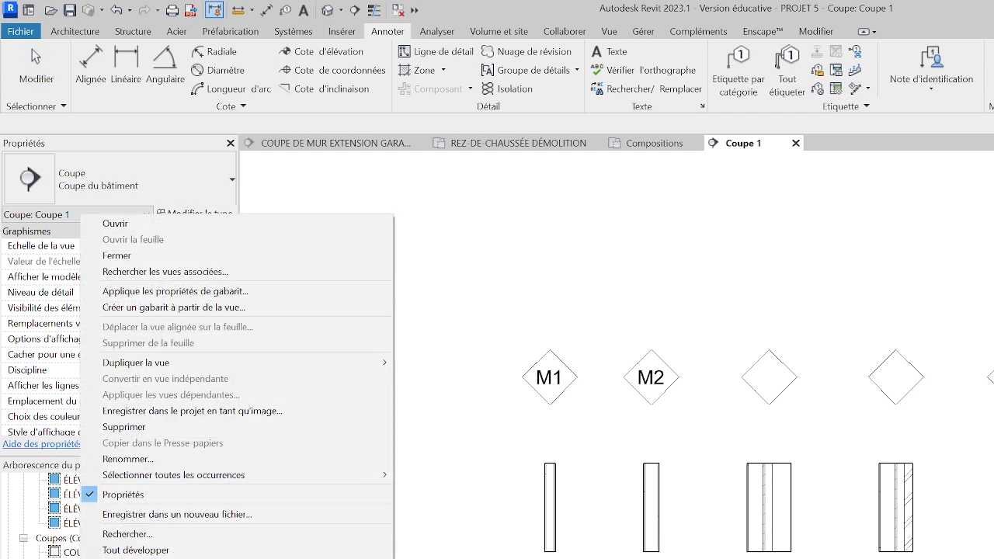
click(175, 460)
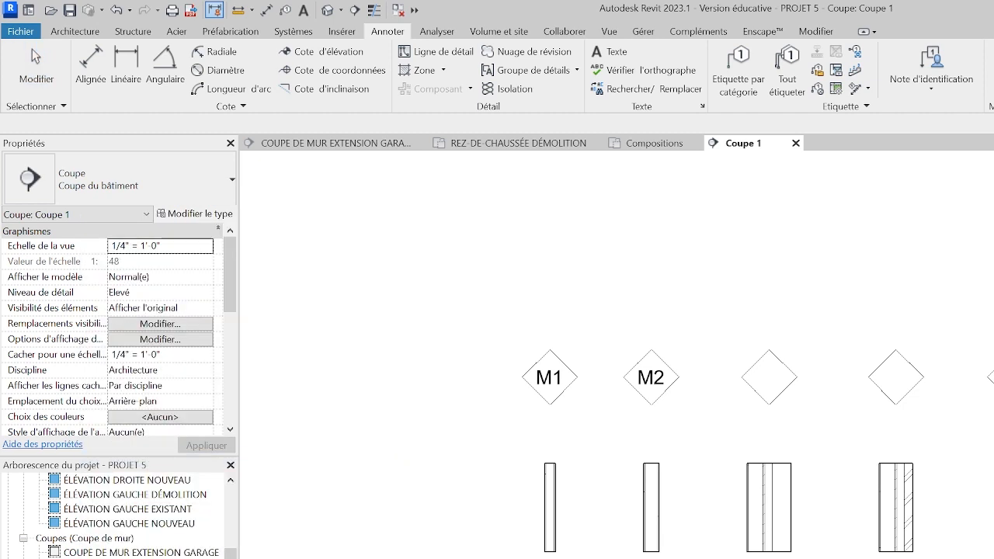